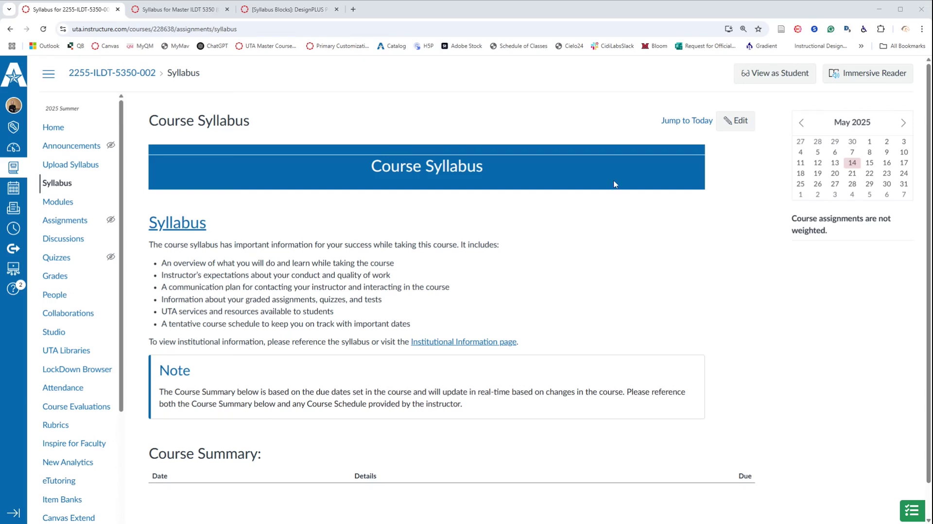
# Open the Master ILDT 5350 syllabus and expand, then collapse, the first course outcome under "What you'll learn".
pyautogui.click(202, 15)
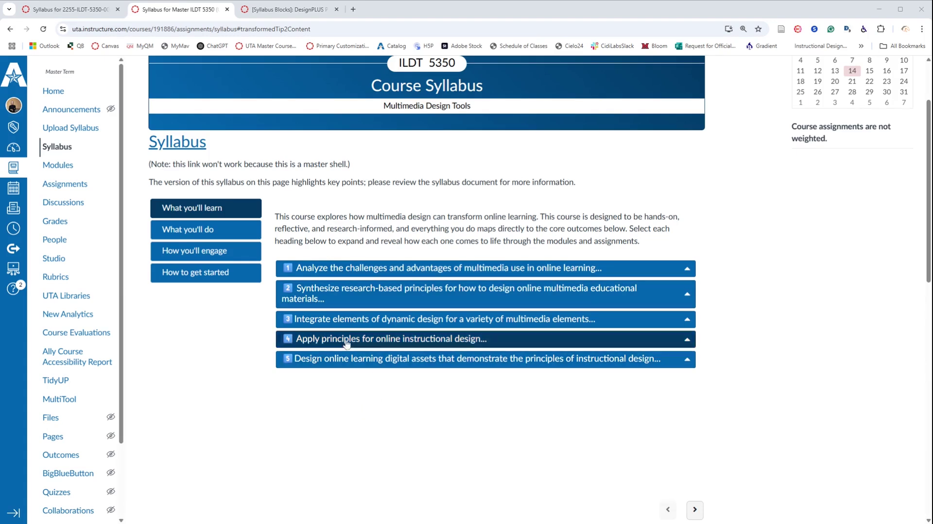
pyautogui.click(417, 271)
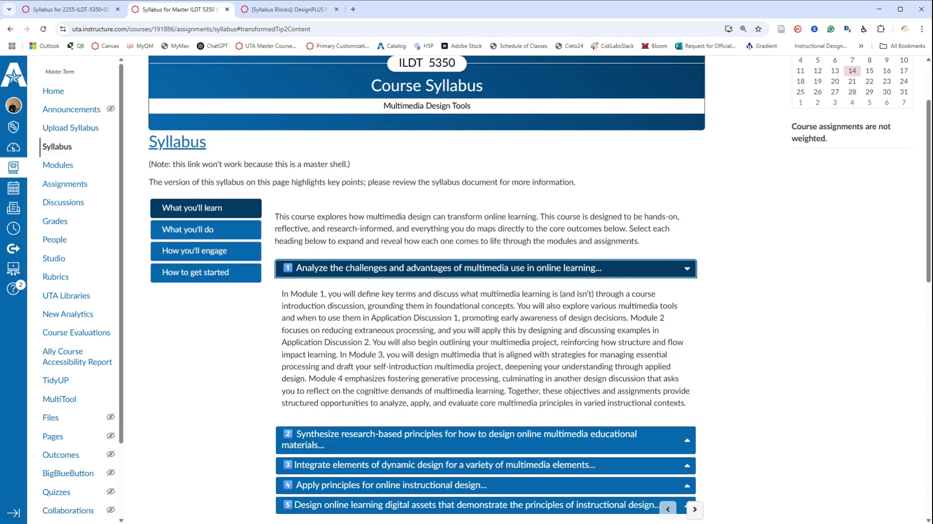
pyautogui.click(479, 271)
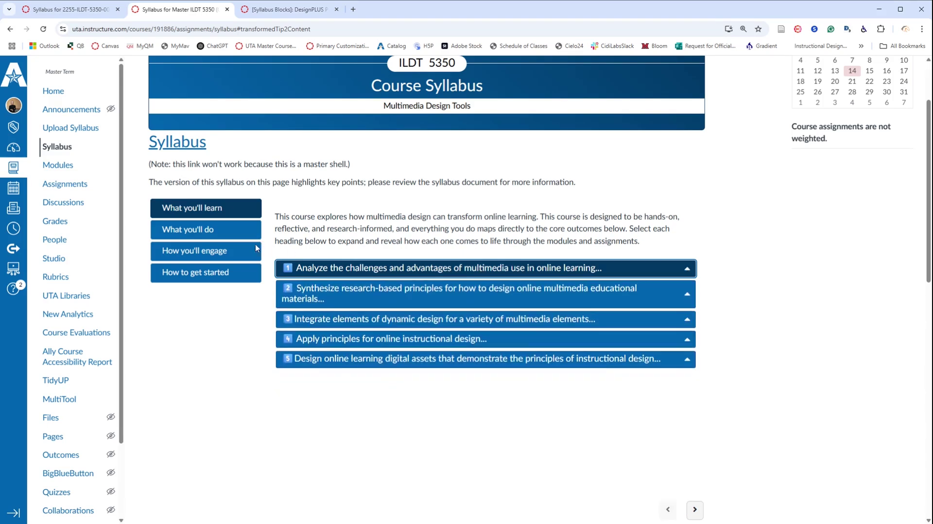
# View the "What you'll do" section, including its feedback and late work pop-up notes and the grading pie chart.
pyautogui.click(223, 233)
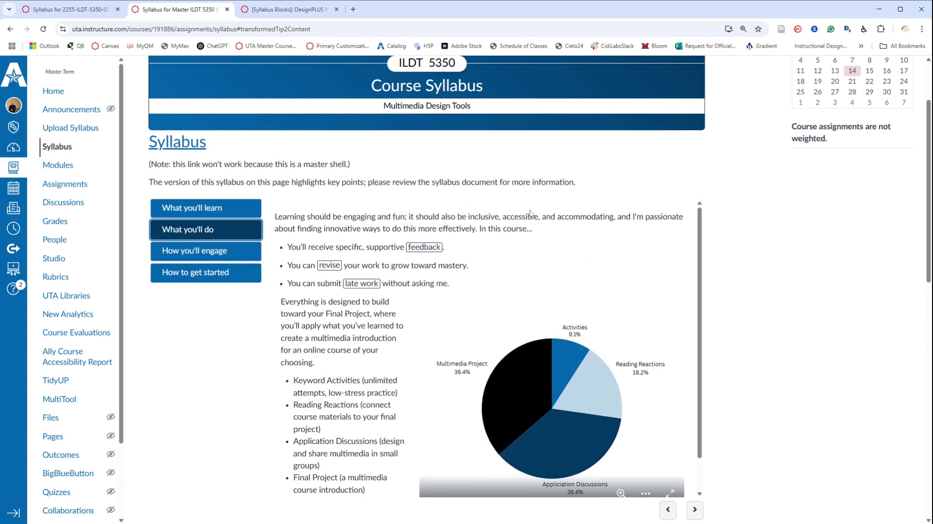
pyautogui.click(419, 253)
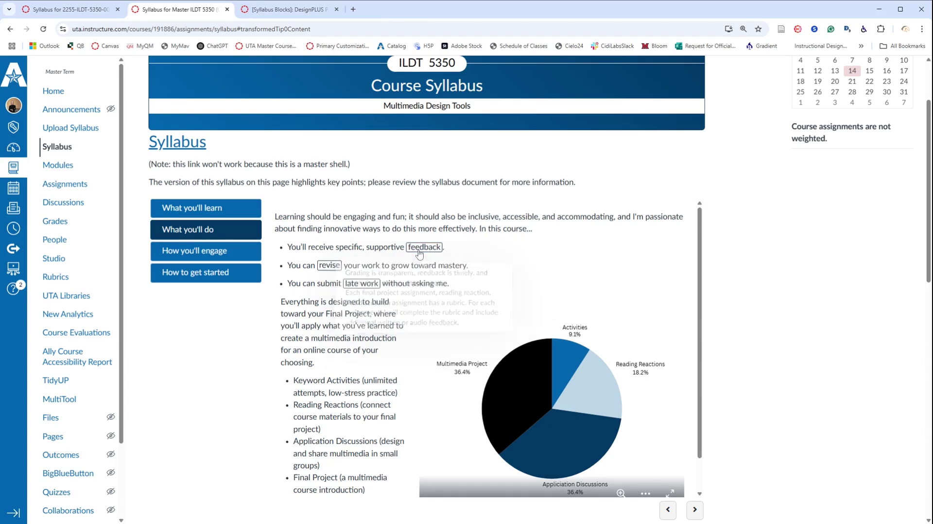
pyautogui.click(363, 283)
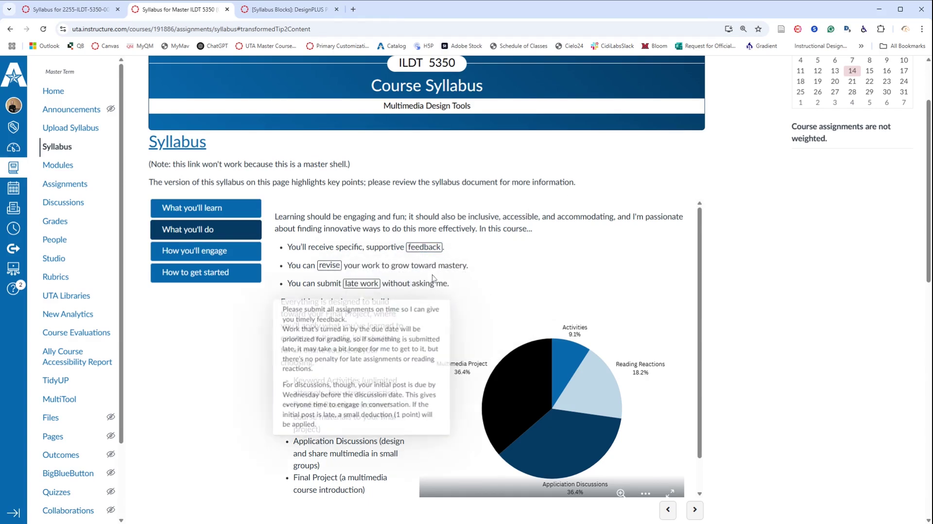
pyautogui.click(362, 283)
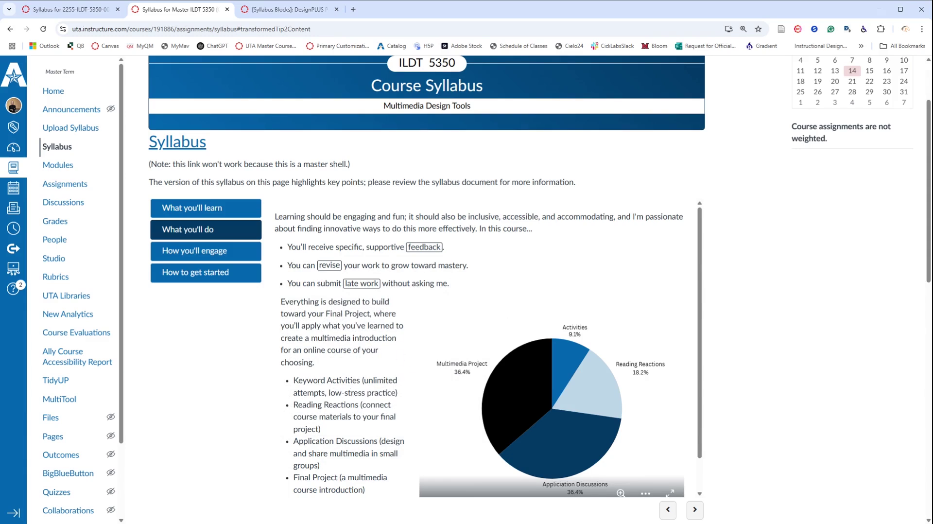
pyautogui.moveTo(520, 457)
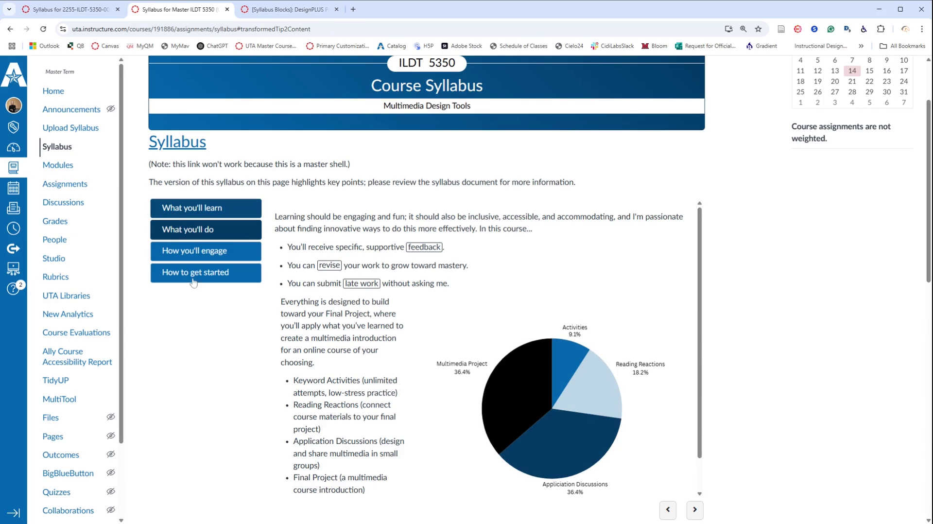
# Flip all four communication cards in the "How you'll engage" section and view the "How to get started" section.
pyautogui.click(191, 254)
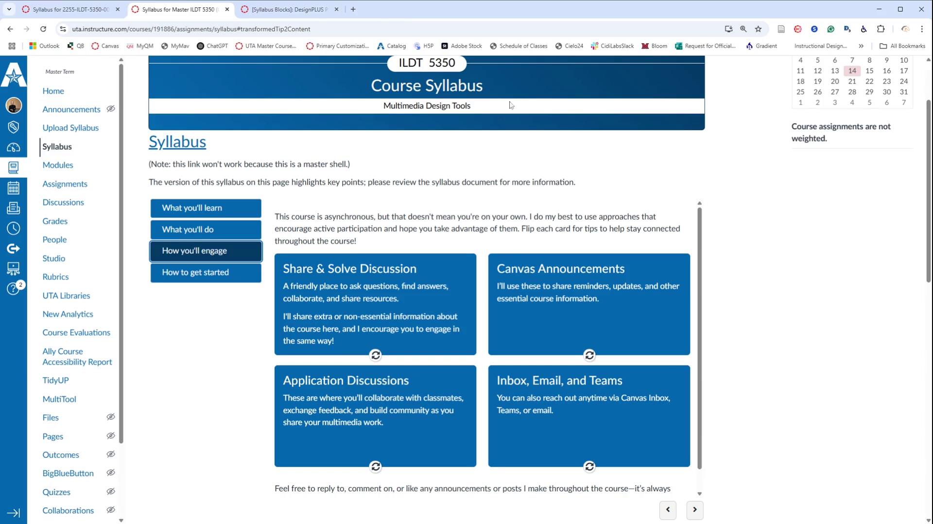
pyautogui.click(409, 317)
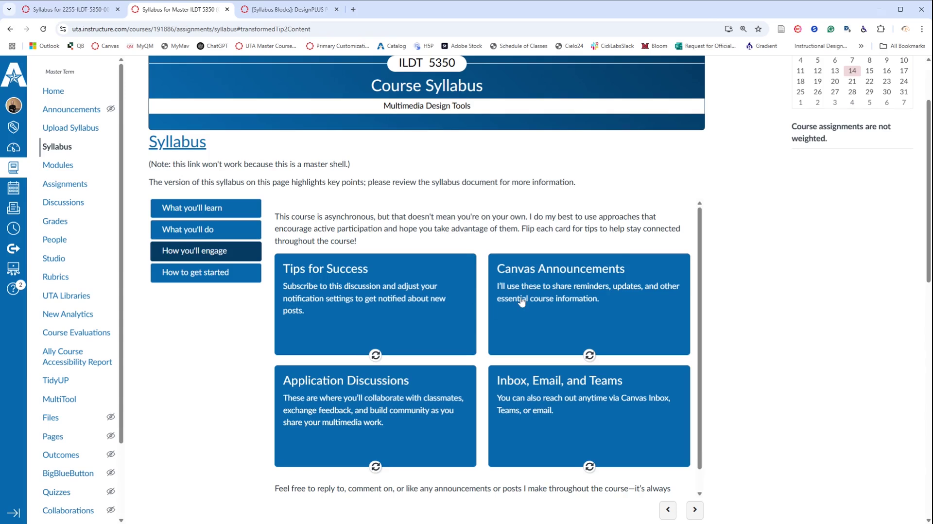
pyautogui.click(597, 311)
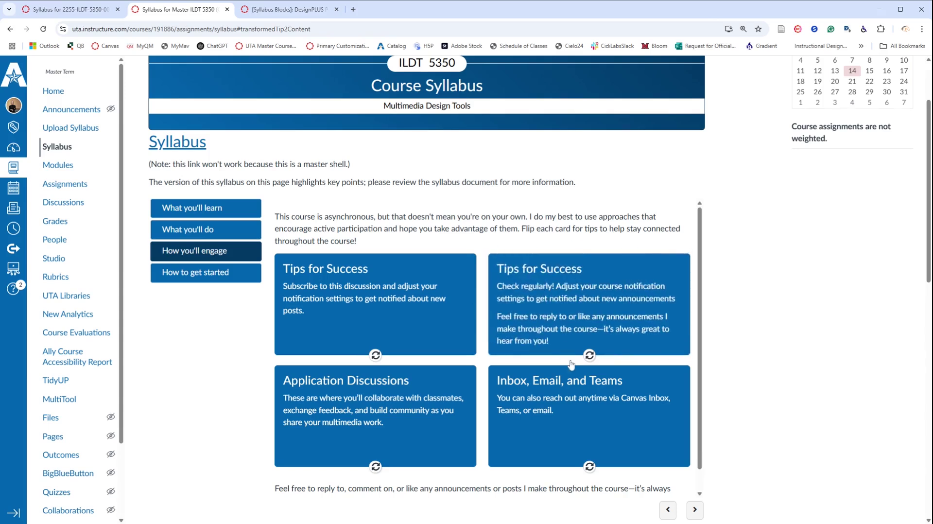
pyautogui.click(536, 402)
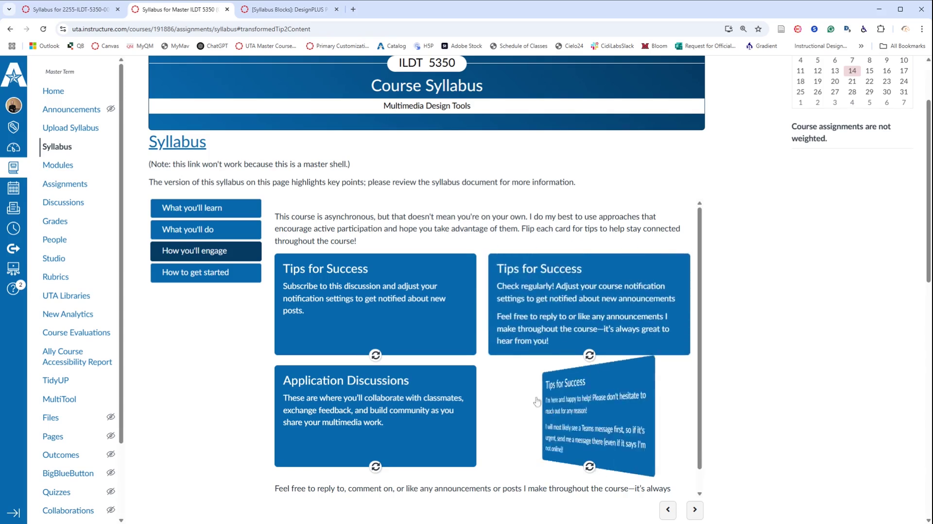
pyautogui.click(373, 399)
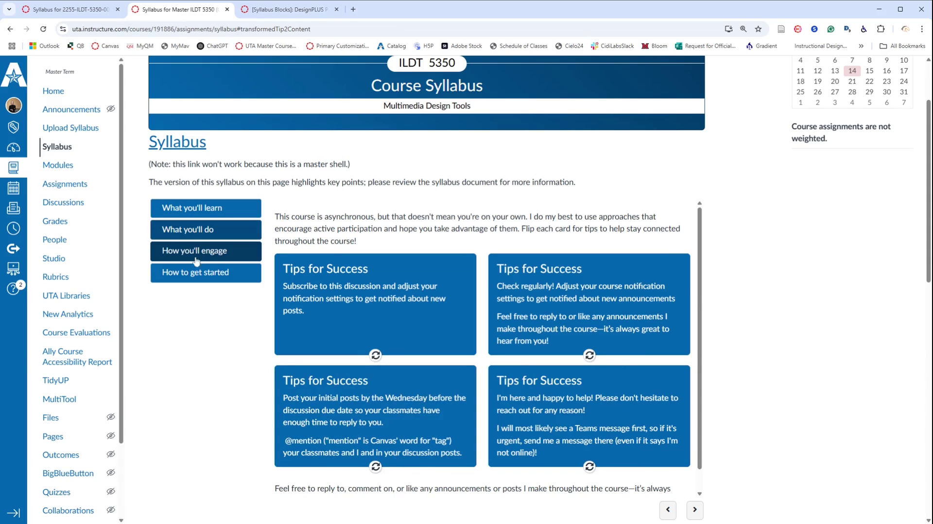
pyautogui.click(206, 282)
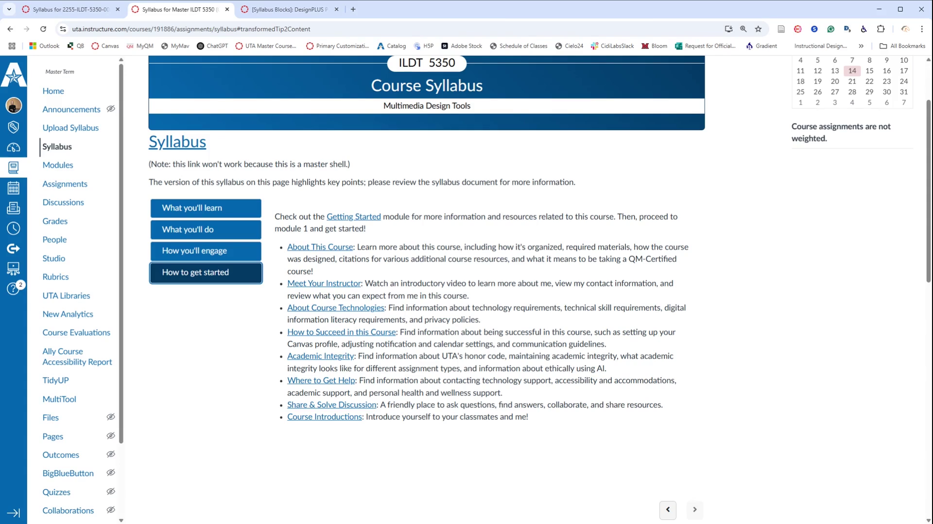
# Return to the 2255-ILDT-5350-002 syllabus and show its editor-only instructions and checklist.
pyautogui.click(97, 10)
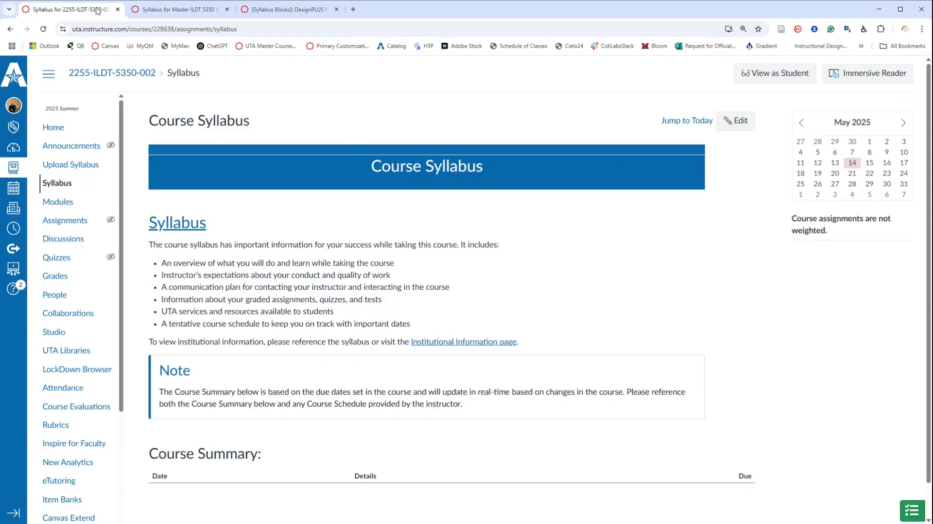
pyautogui.click(910, 509)
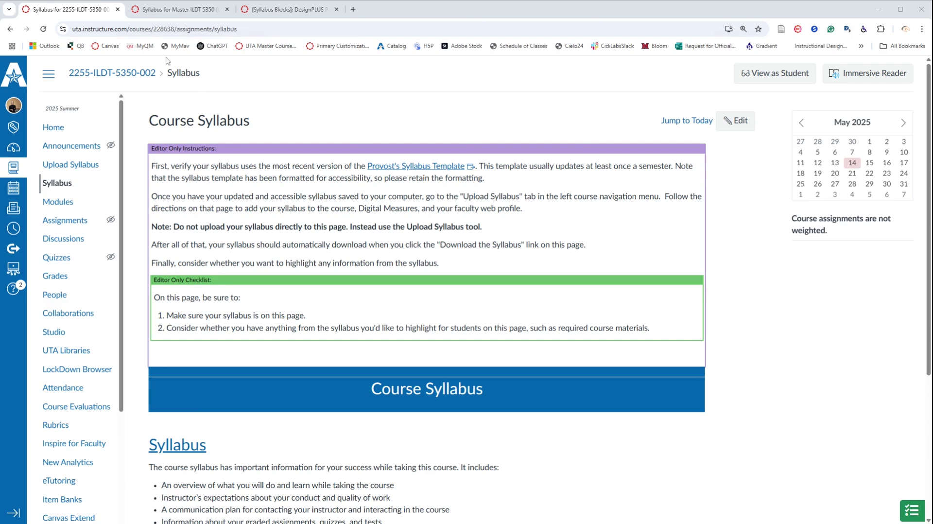
# On the Syllabus Blocks page, expand the FAQ template's questions to review sample answers, ending with the assignment grading question collapsed.
pyautogui.click(273, 14)
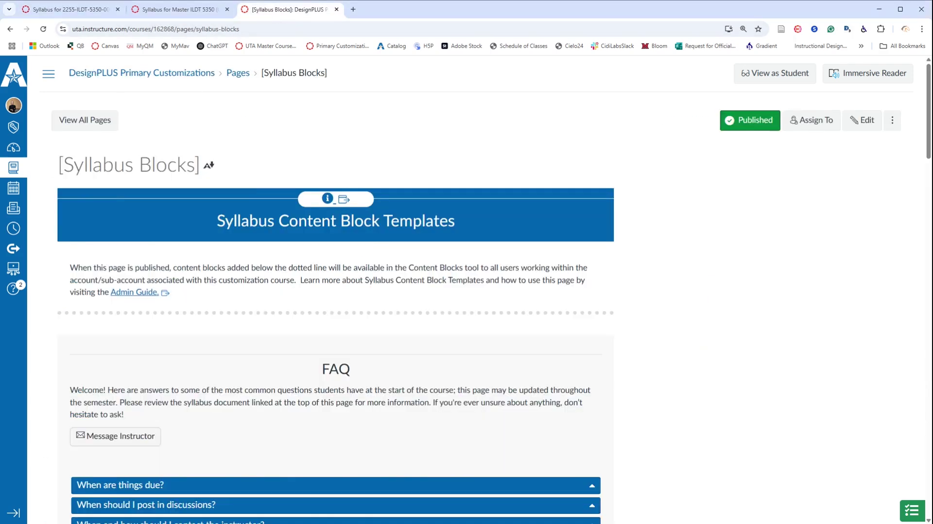
pyautogui.scroll(-2, 646, 324)
pyautogui.scroll(-4, 646, 324)
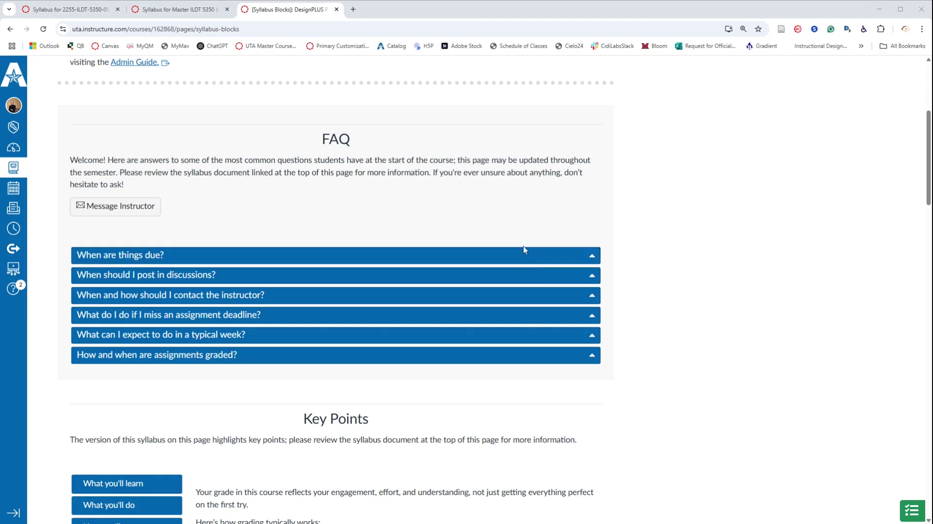
pyautogui.click(531, 264)
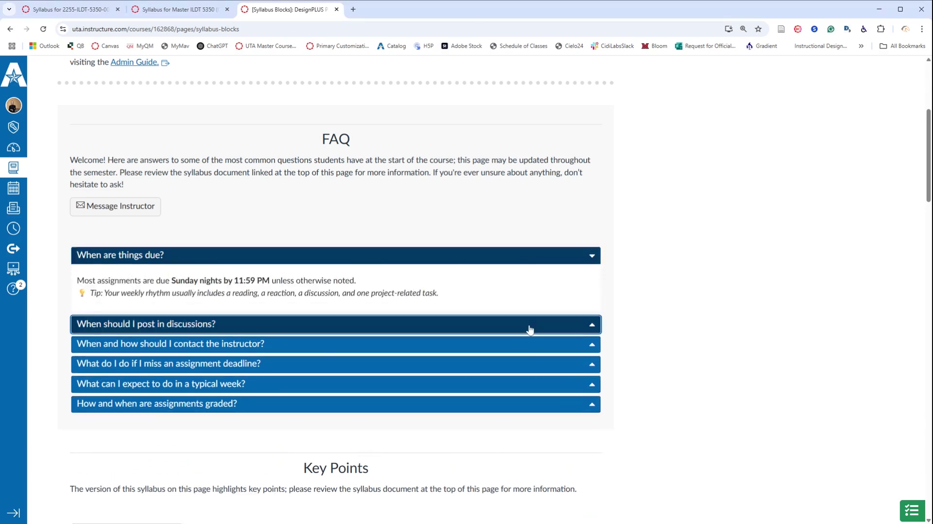
pyautogui.click(529, 324)
pyautogui.click(526, 365)
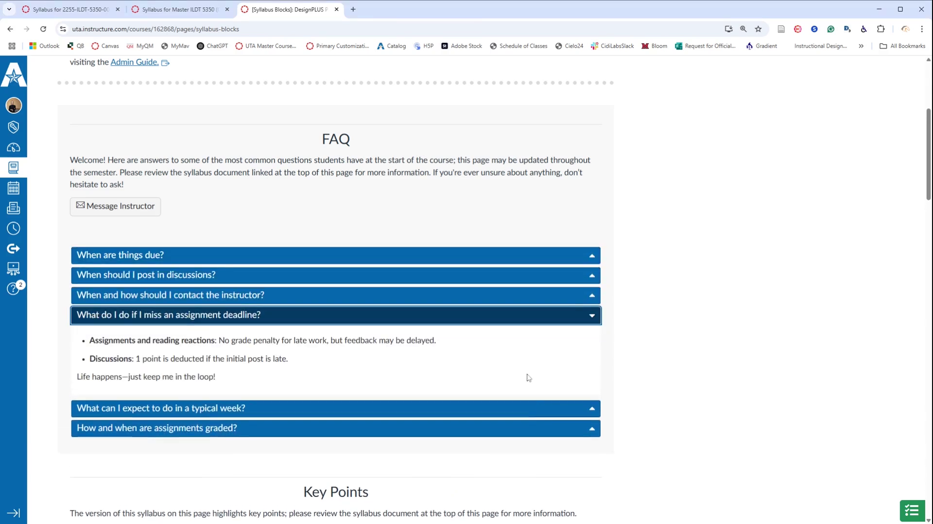
pyautogui.click(502, 410)
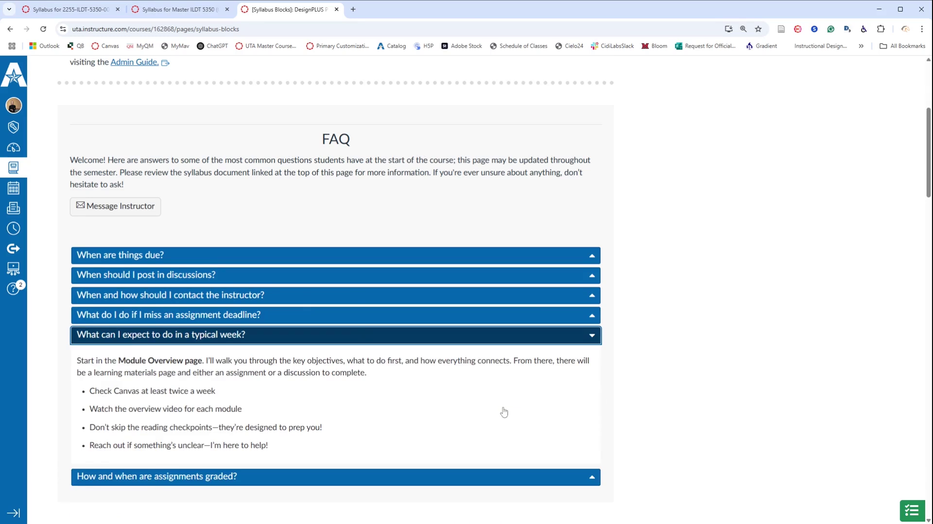
pyautogui.scroll(-3, 503, 415)
pyautogui.scroll(2, 493, 414)
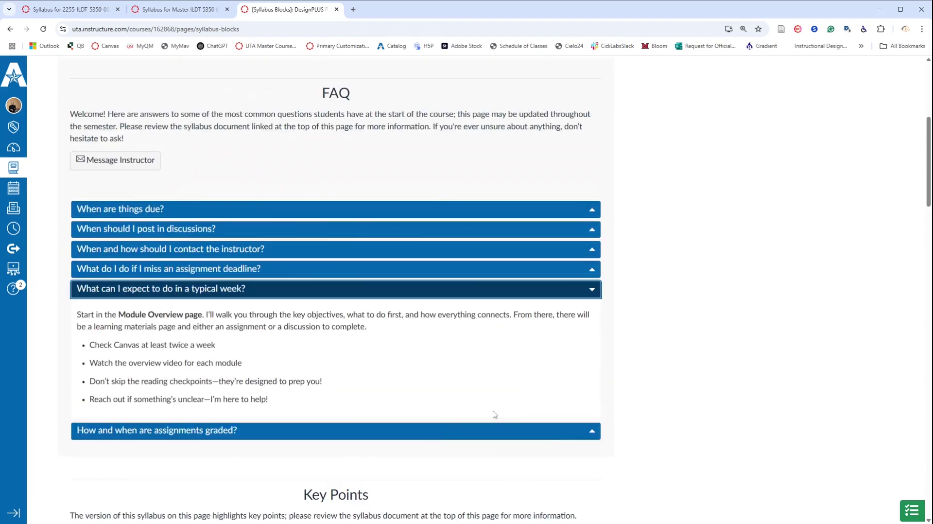
pyautogui.click(433, 437)
pyautogui.click(434, 311)
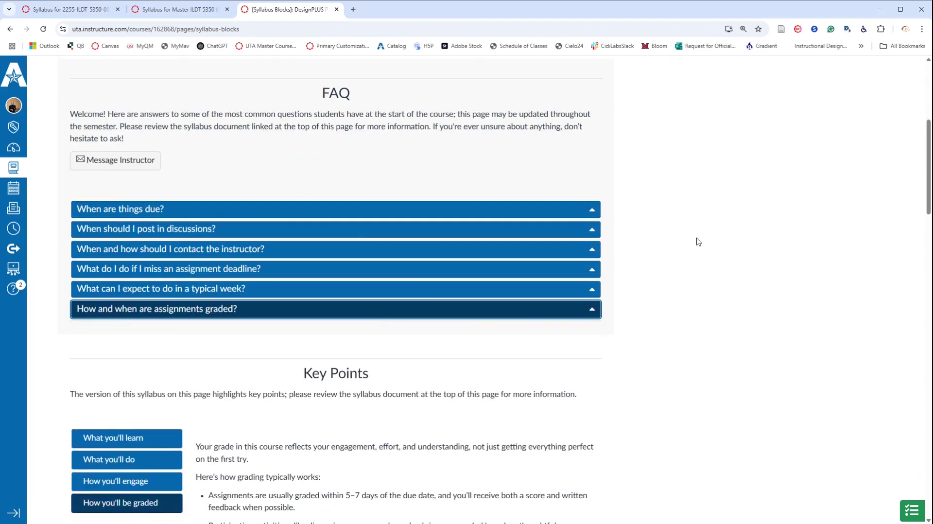
pyautogui.scroll(1, 658, 297)
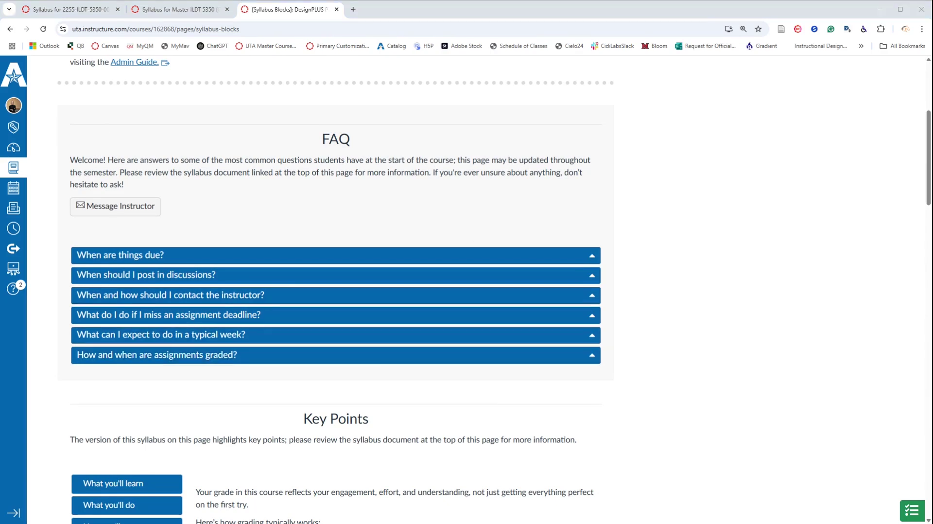
# Go through the Key Points template's four sections, from "What you'll learn" to "How you'll be graded".
pyautogui.scroll(-5, 396, 359)
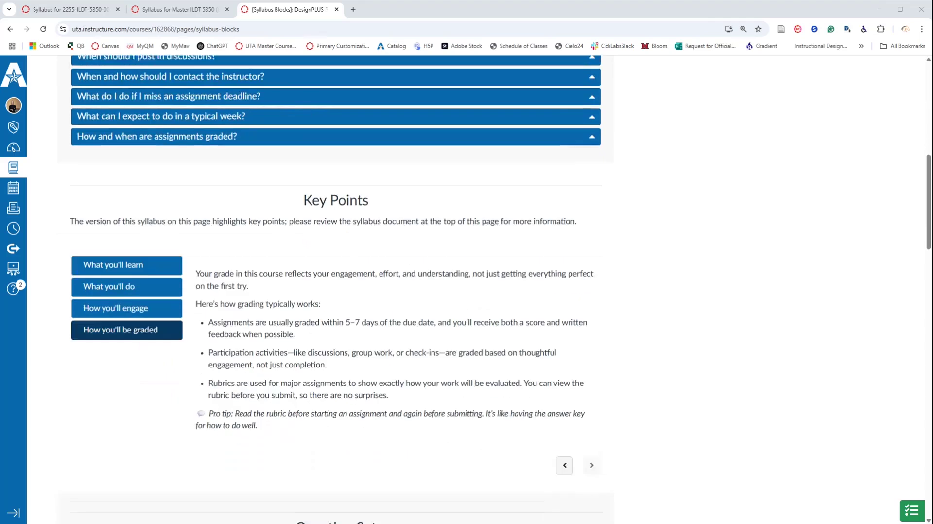
pyautogui.click(128, 254)
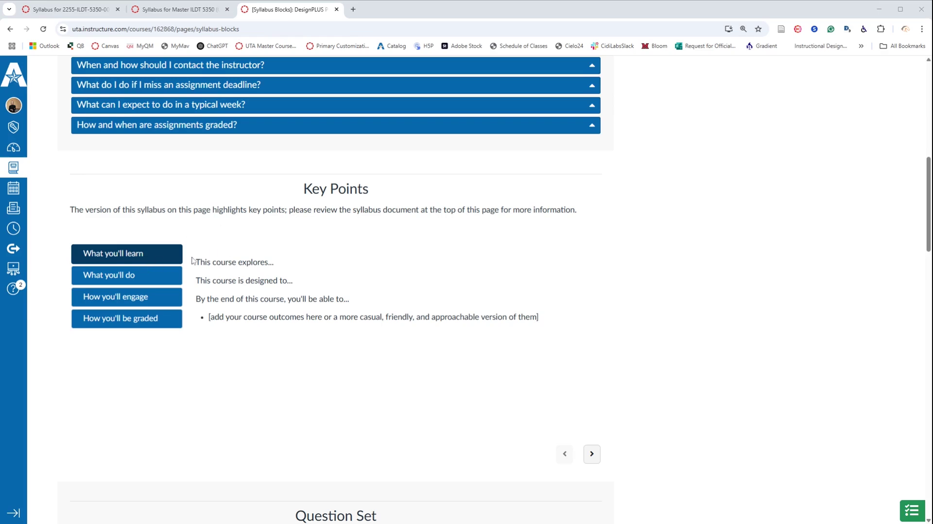
pyautogui.click(169, 273)
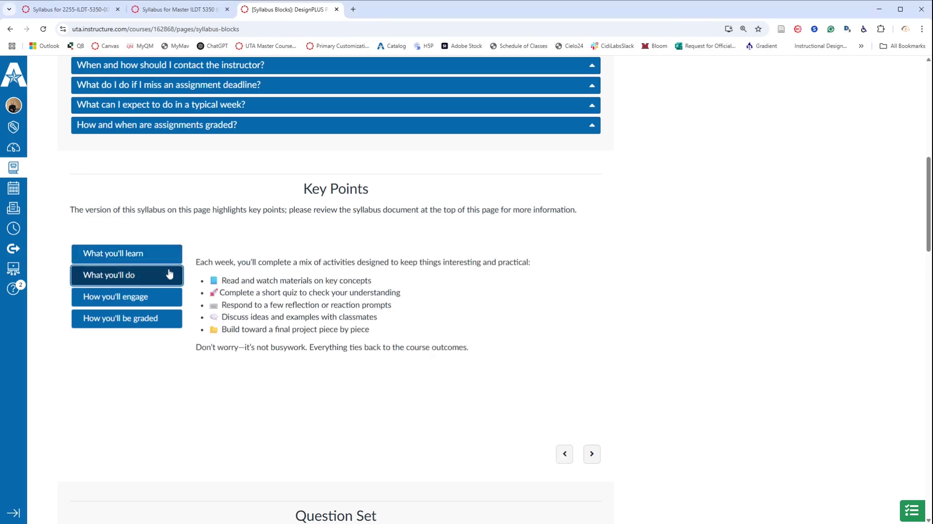
pyautogui.click(125, 297)
pyautogui.click(145, 321)
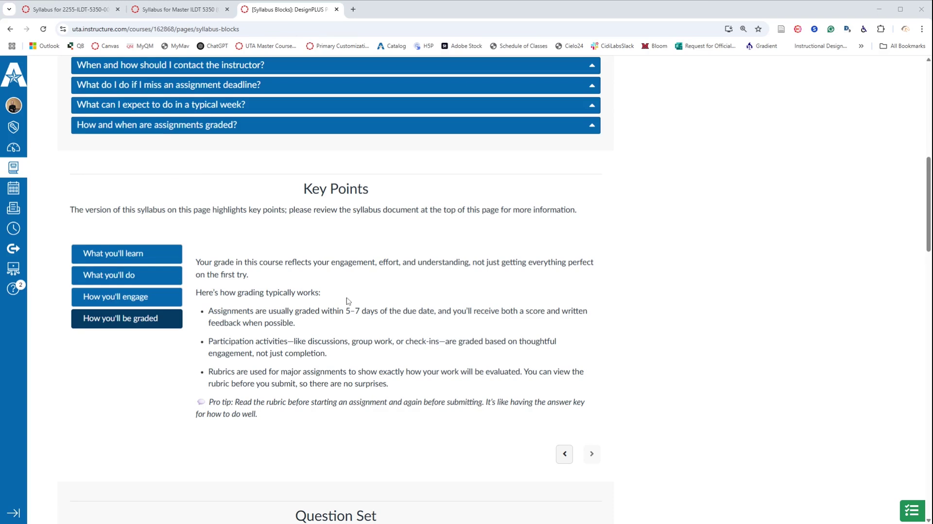
# Look through questions 2 to 5 of the Question Set template and return to question 1.
pyautogui.scroll(-7, 324, 258)
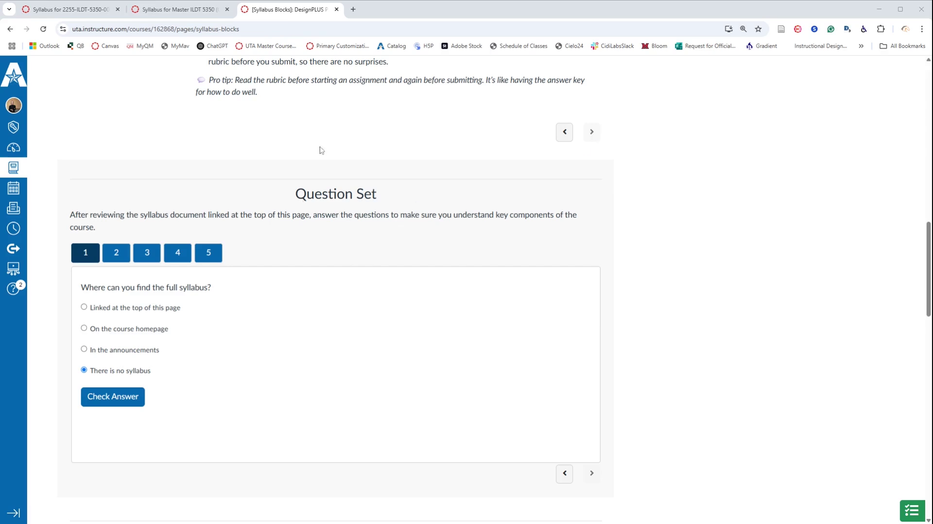
pyautogui.click(119, 261)
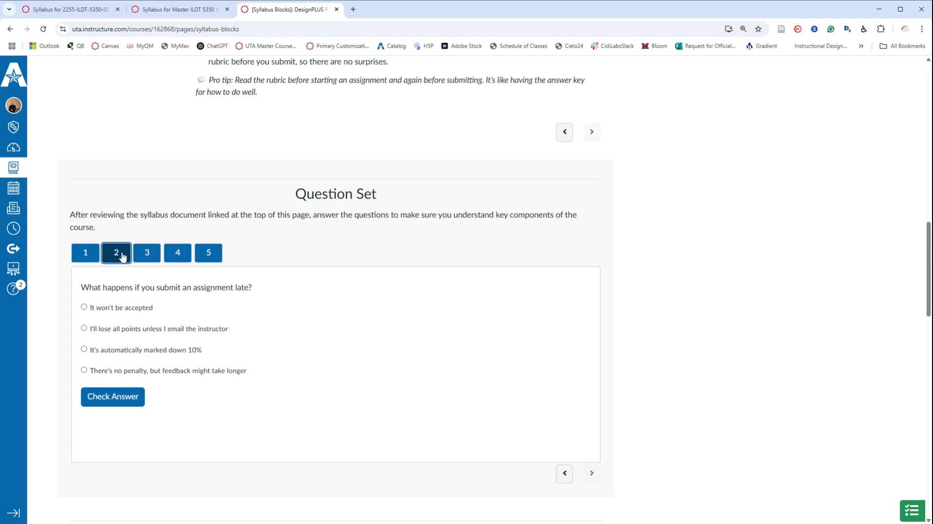
pyautogui.click(149, 254)
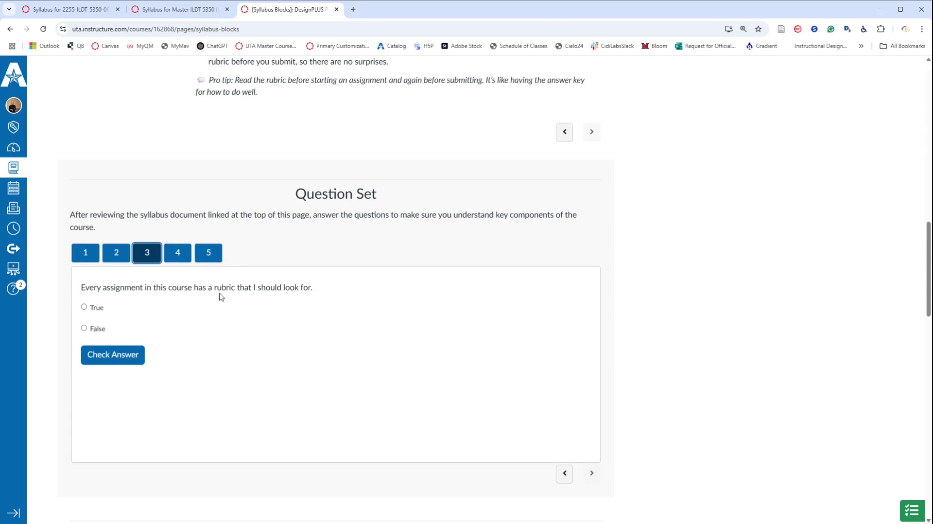
pyautogui.click(182, 252)
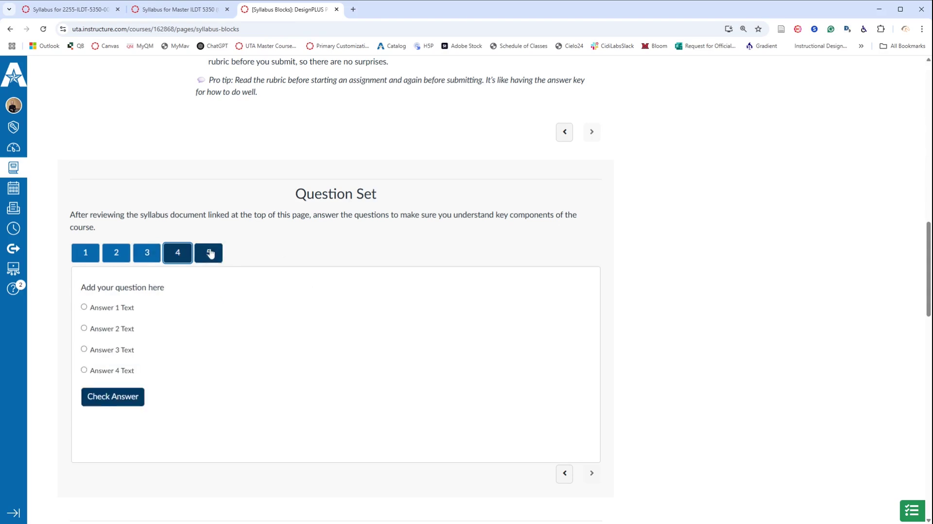
pyautogui.click(209, 252)
pyautogui.click(86, 252)
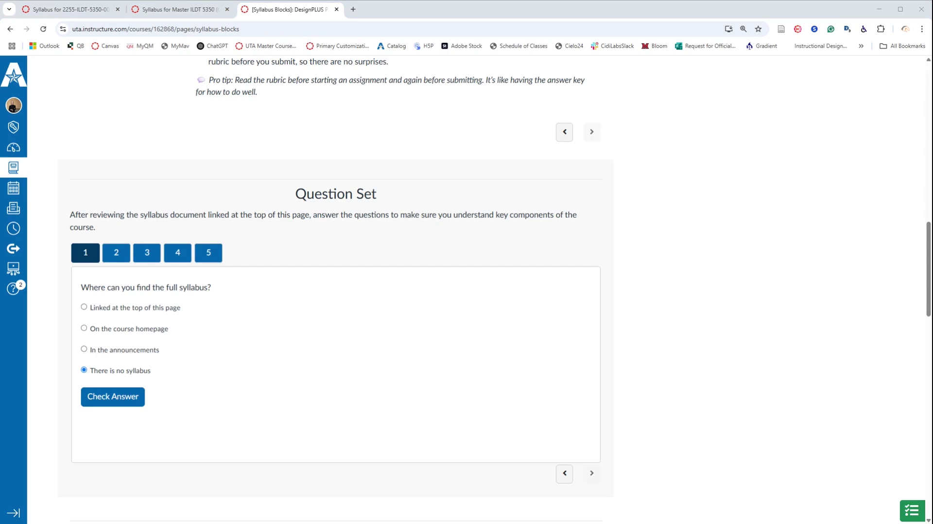
# In the Readiness Checklist template, uncheck the textbook and instructor-contact items and check the Q&A discussion board and regular weekly time items.
pyautogui.scroll(-3, 714, 293)
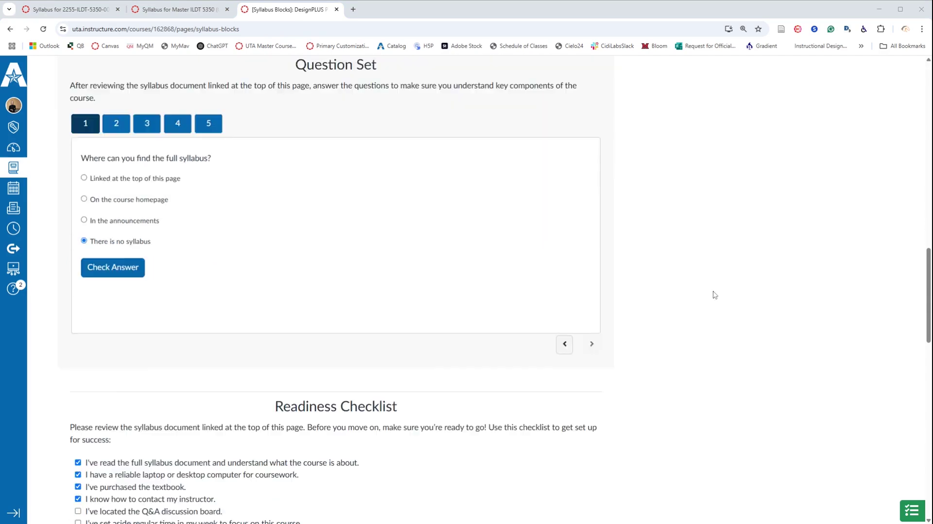
pyautogui.scroll(-3, 714, 294)
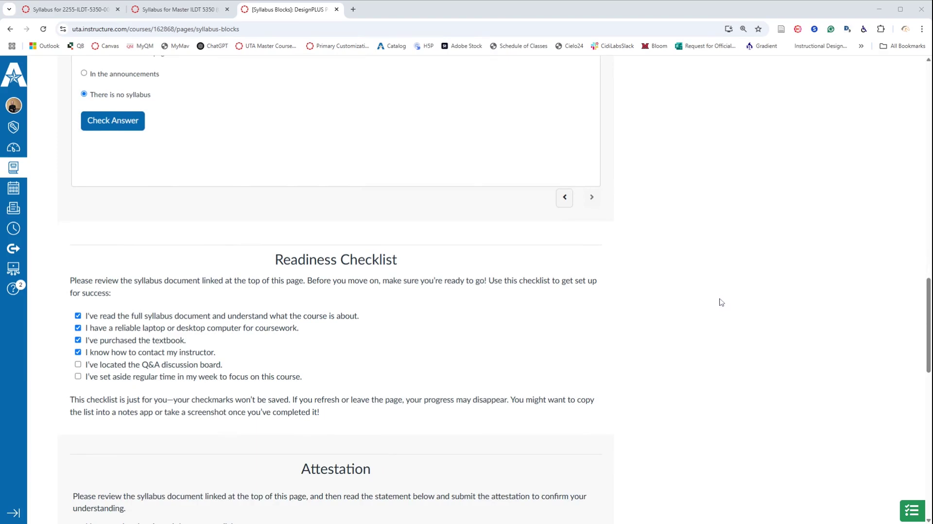
pyautogui.scroll(-2, 719, 300)
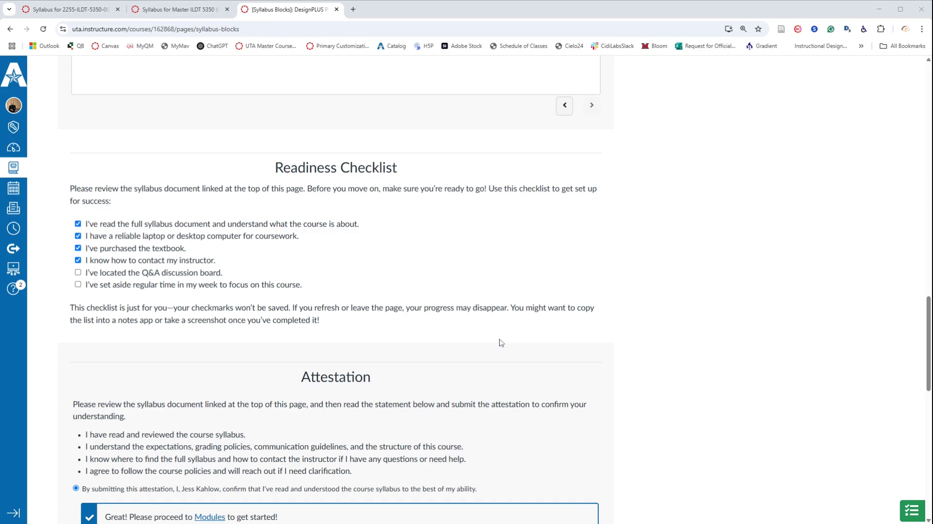
pyautogui.click(77, 259)
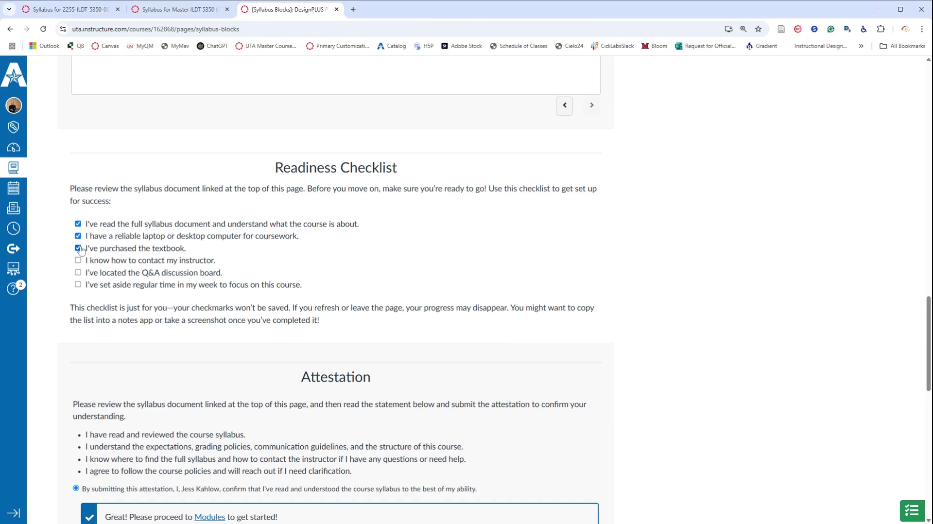
pyautogui.click(78, 248)
pyautogui.click(78, 284)
pyautogui.click(78, 272)
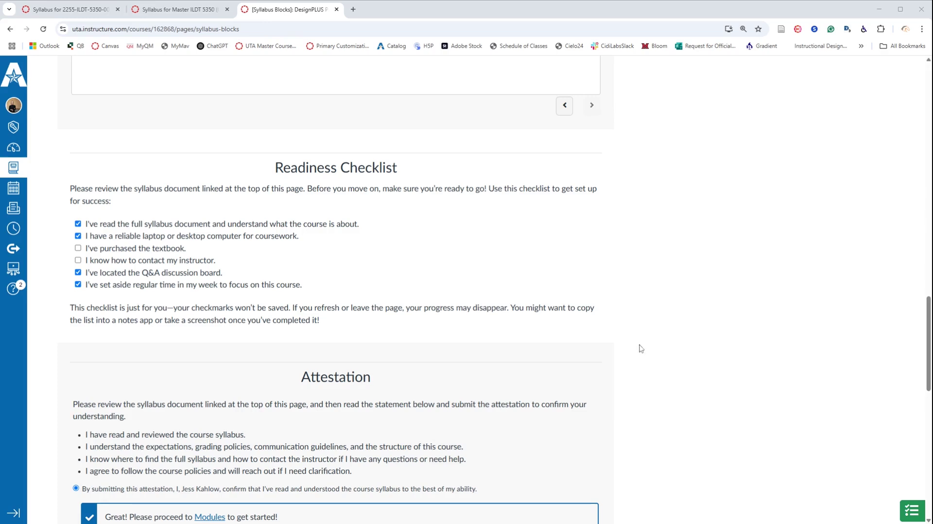
pyautogui.scroll(1, 697, 325)
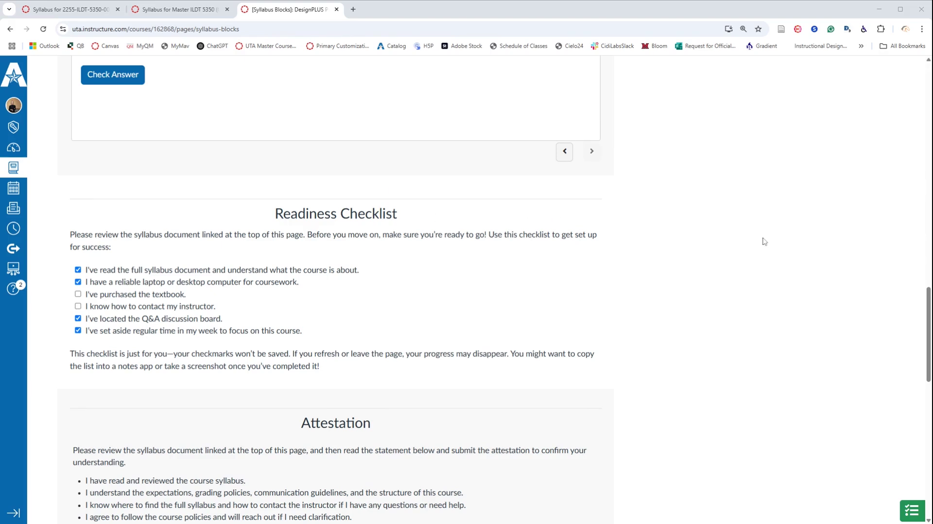
# Return to the 2255-ILDT-5350-002 course's Syllabus page and open it for editing.
pyautogui.click(71, 10)
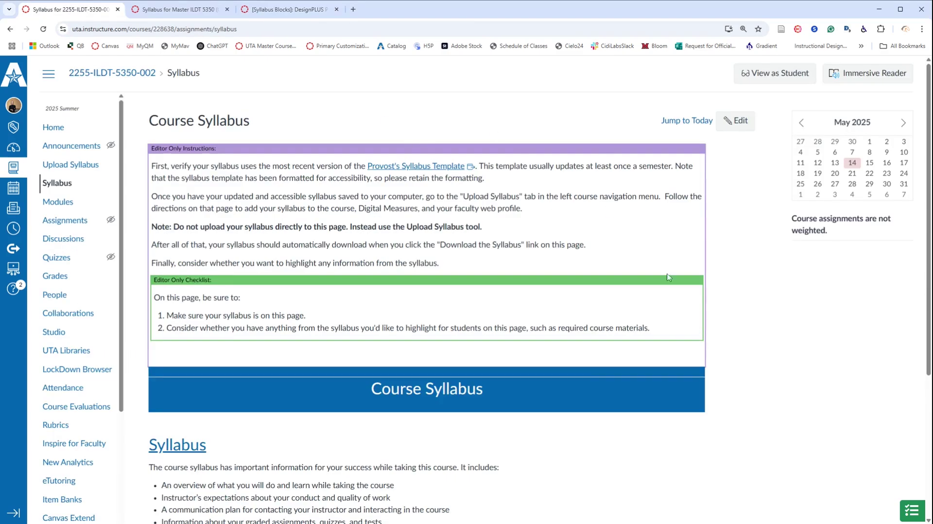
pyautogui.click(732, 126)
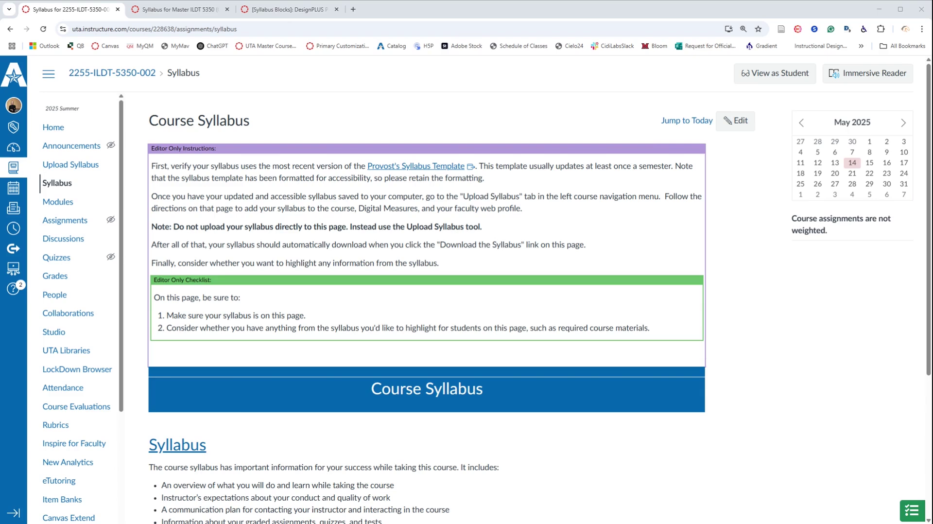
pyautogui.click(734, 121)
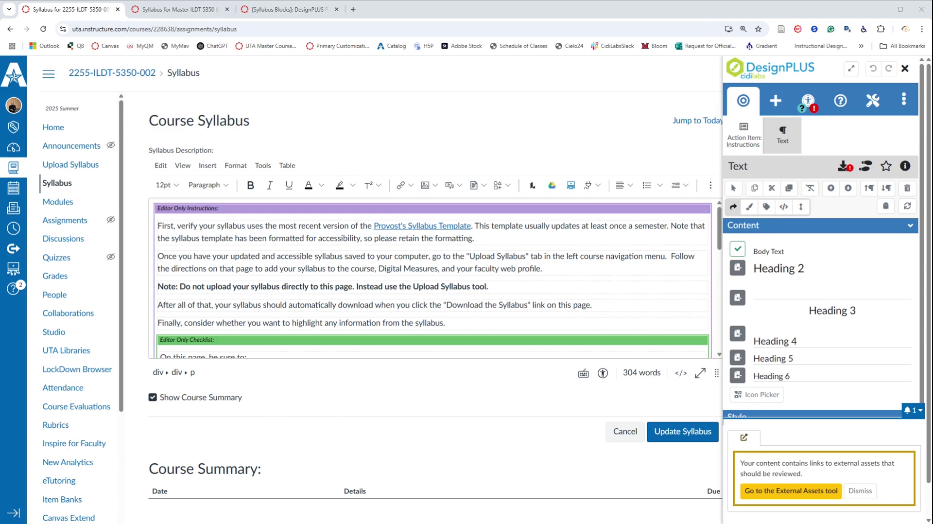
# Enlarge the syllabus description editor to fit the template content down to the Note callout, and collapse the external assets notification.
pyautogui.click(566, 305)
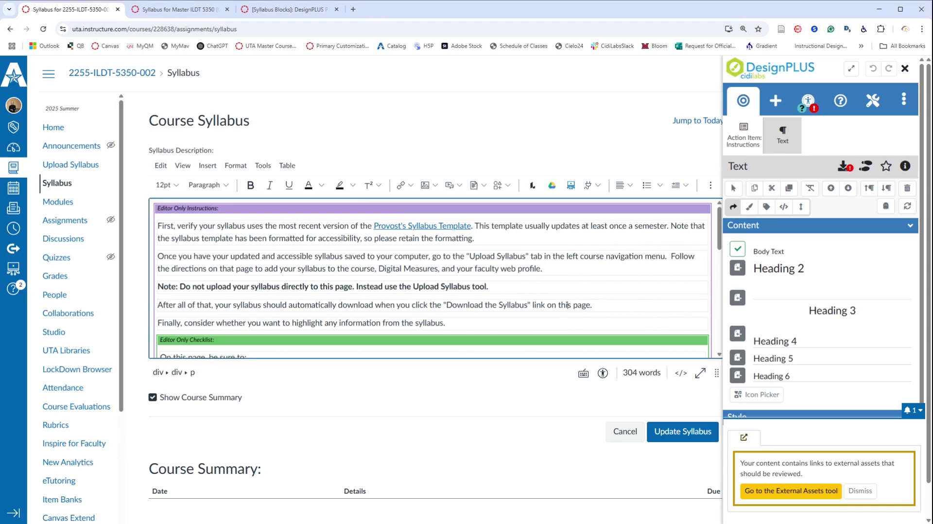
pyautogui.scroll(-3, 566, 305)
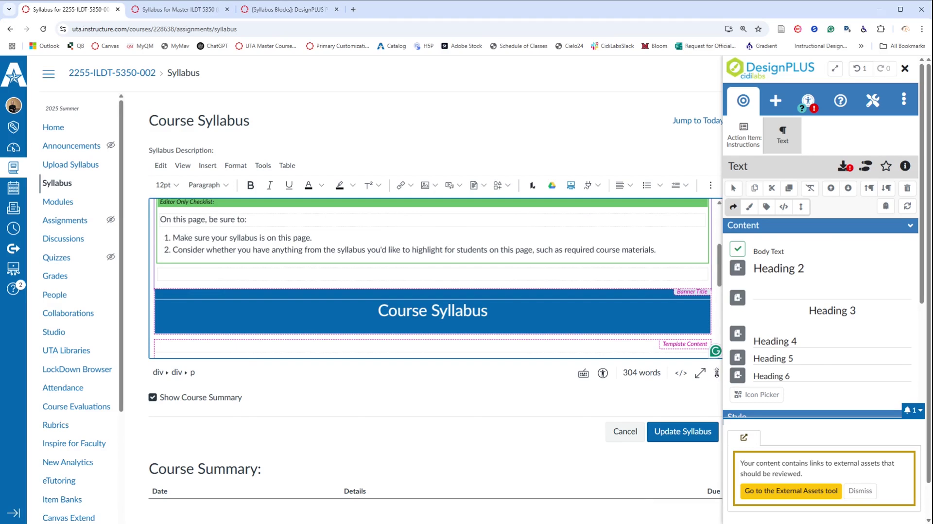
pyautogui.moveTo(697, 415); pyautogui.dragTo(716, 485)
pyautogui.click(912, 409)
pyautogui.scroll(-2, 522, 428)
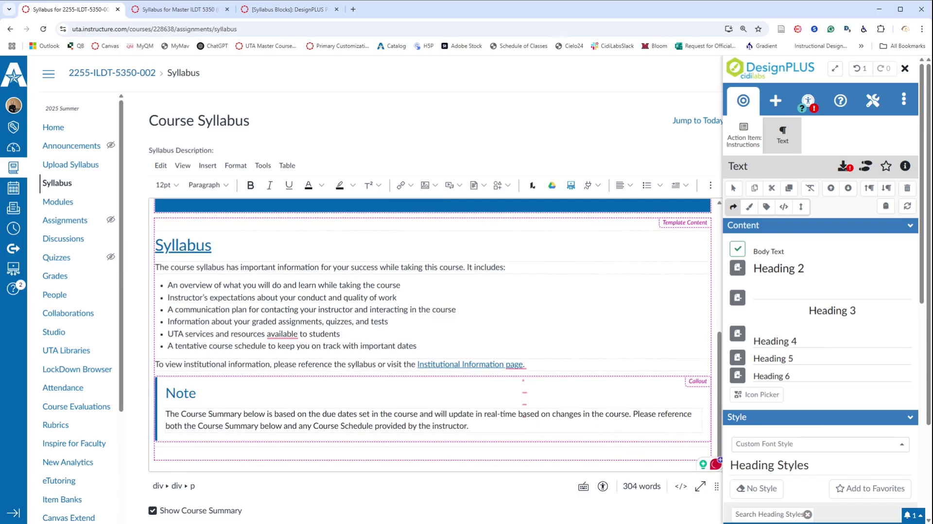
pyautogui.scroll(1, 523, 440)
pyautogui.scroll(-4, 523, 440)
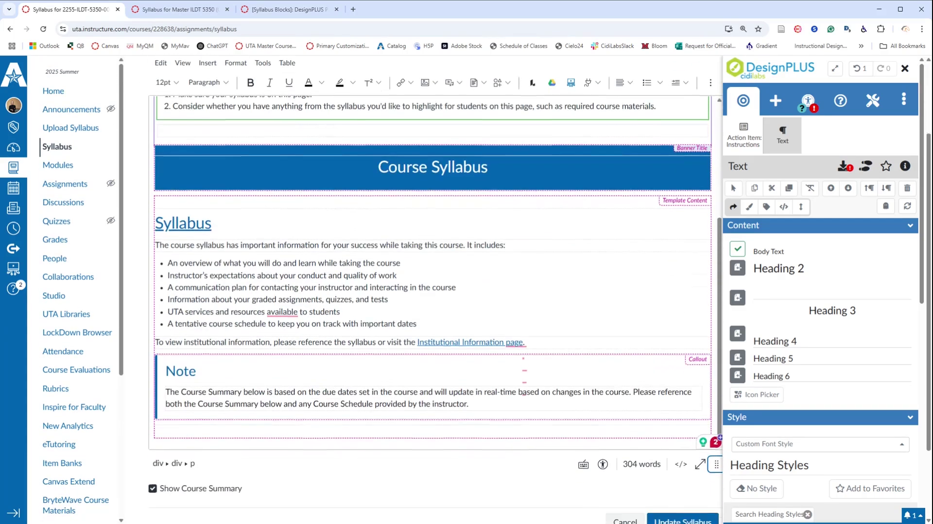
# Add an empty paragraph directly below the Template Content section and place the text cursor in it.
pyautogui.click(488, 347)
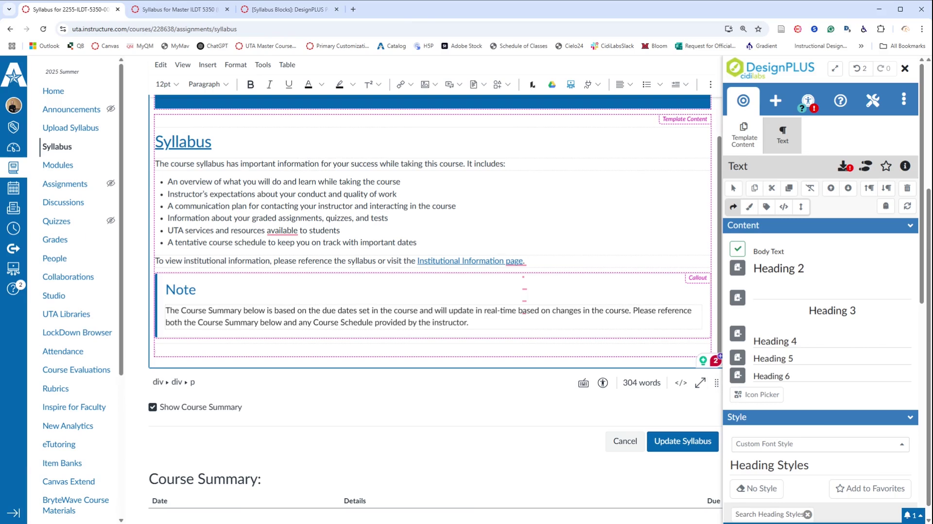
pyautogui.click(750, 145)
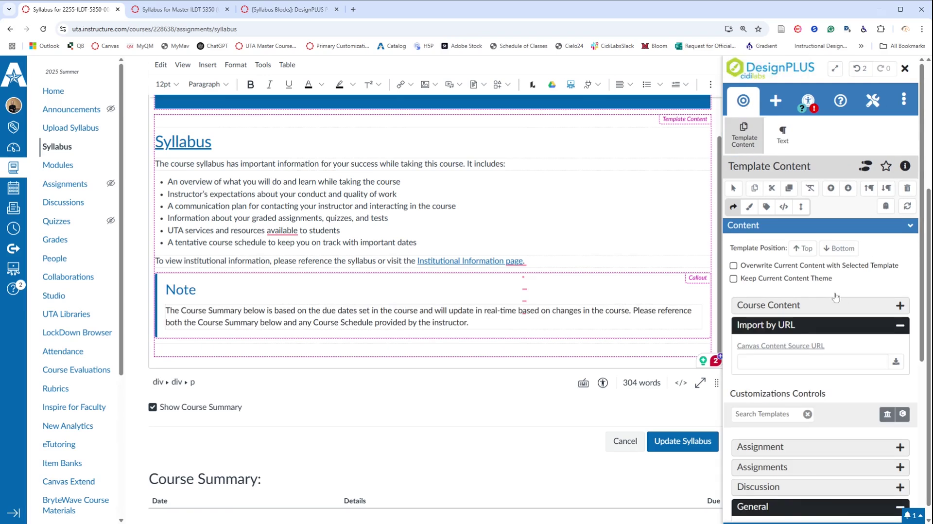
pyautogui.click(887, 189)
pyautogui.click(432, 365)
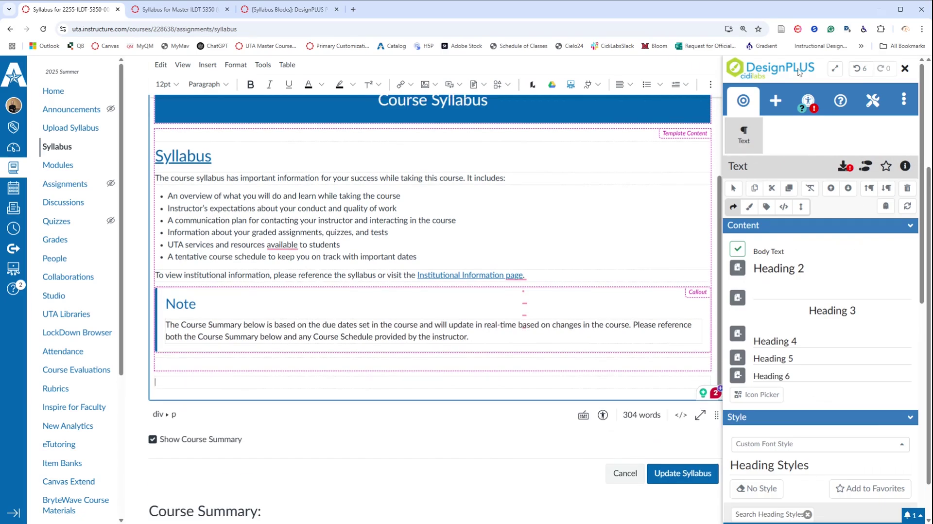
# Search the DesignPLUS elements for "conte" and add a Content Block in the empty paragraph.
pyautogui.click(777, 100)
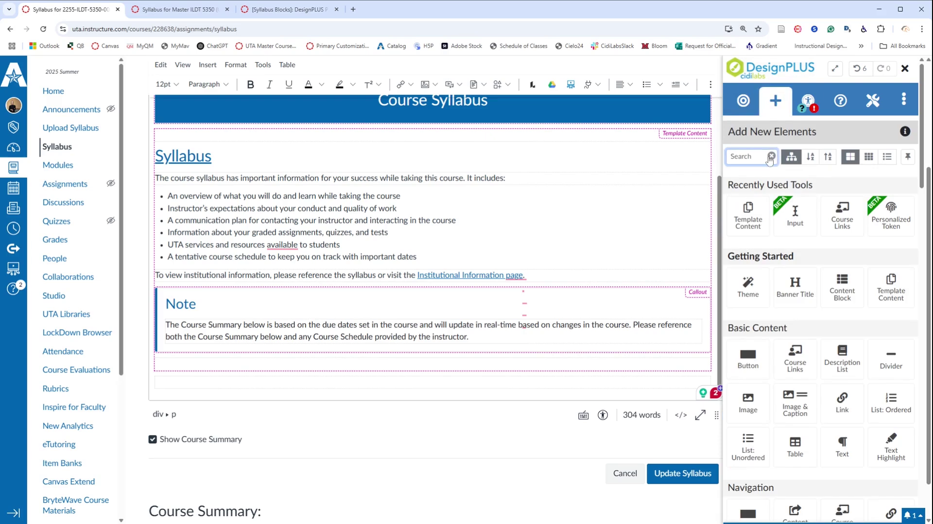
pyautogui.write('conte')
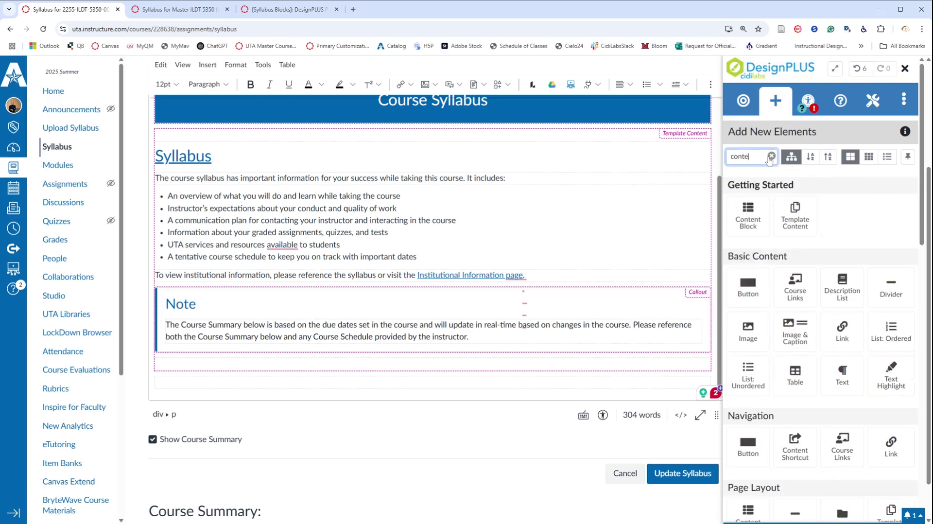
pyautogui.click(743, 221)
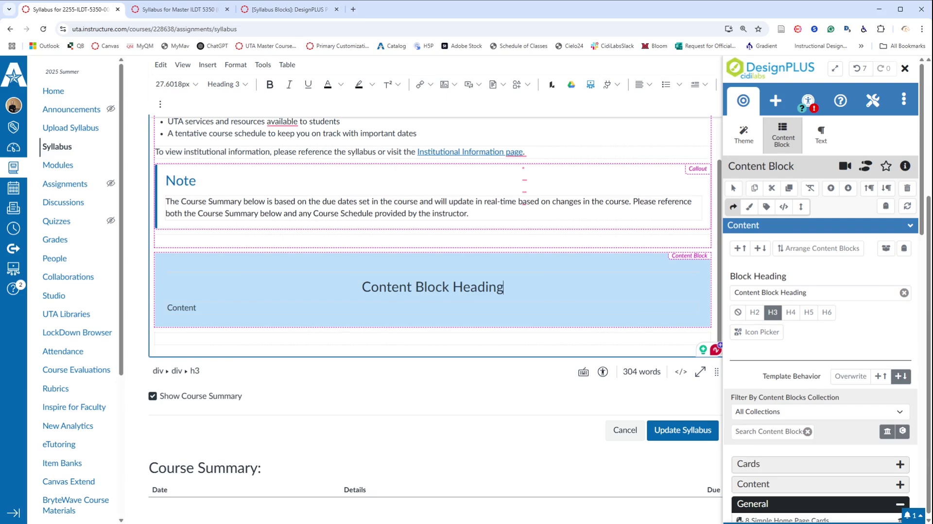
# Look through the content block template categories and expand the Syllabus category.
pyautogui.scroll(-2, 821, 340)
pyautogui.scroll(-2, 821, 292)
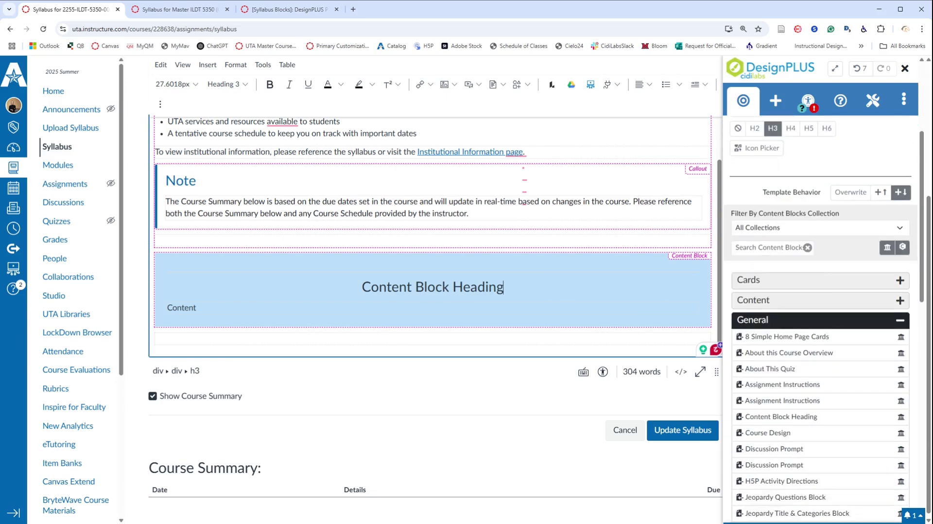
pyautogui.scroll(-2, 877, 345)
pyautogui.scroll(-2, 877, 345)
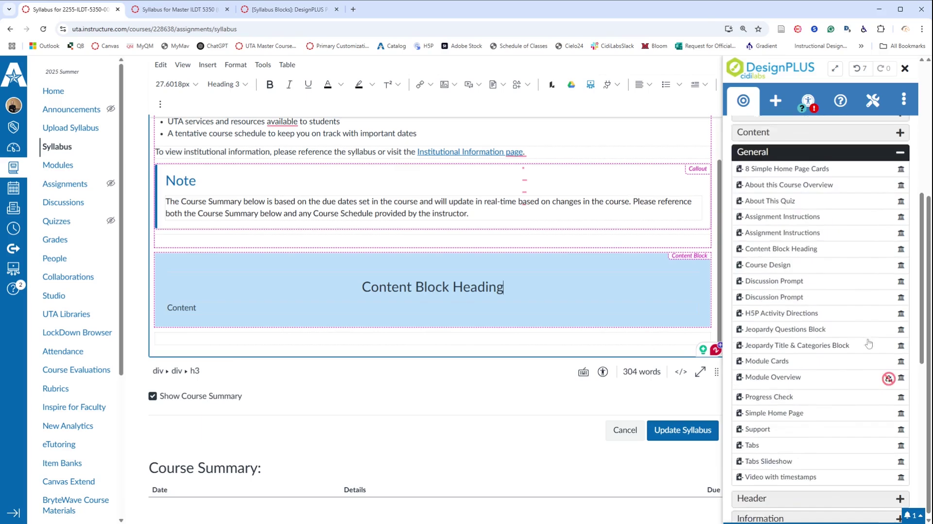
pyautogui.scroll(3, 850, 282)
pyautogui.click(888, 499)
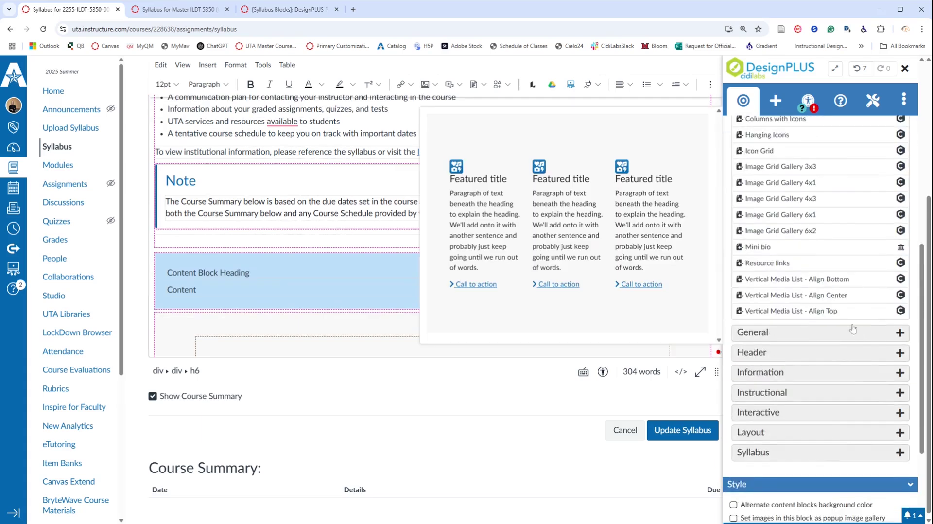
pyautogui.scroll(-1, 832, 322)
pyautogui.scroll(-6, 832, 322)
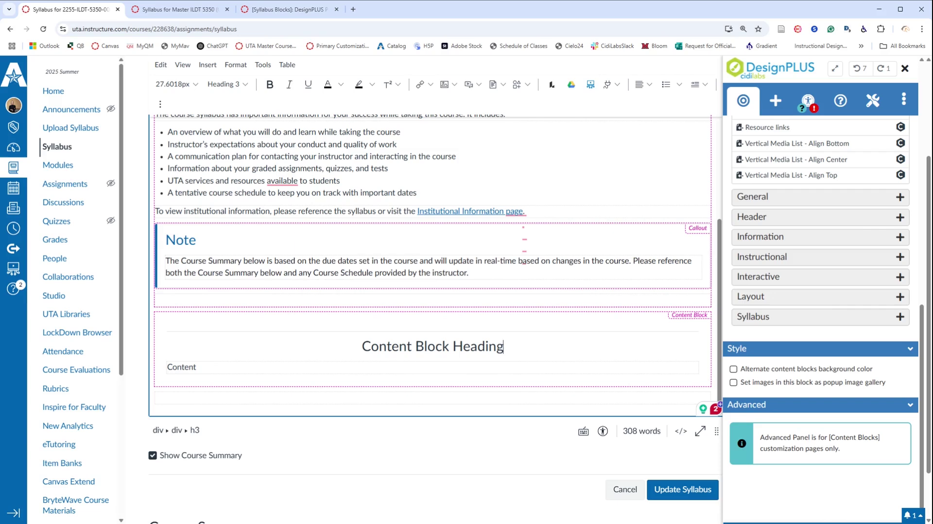
pyautogui.click(766, 318)
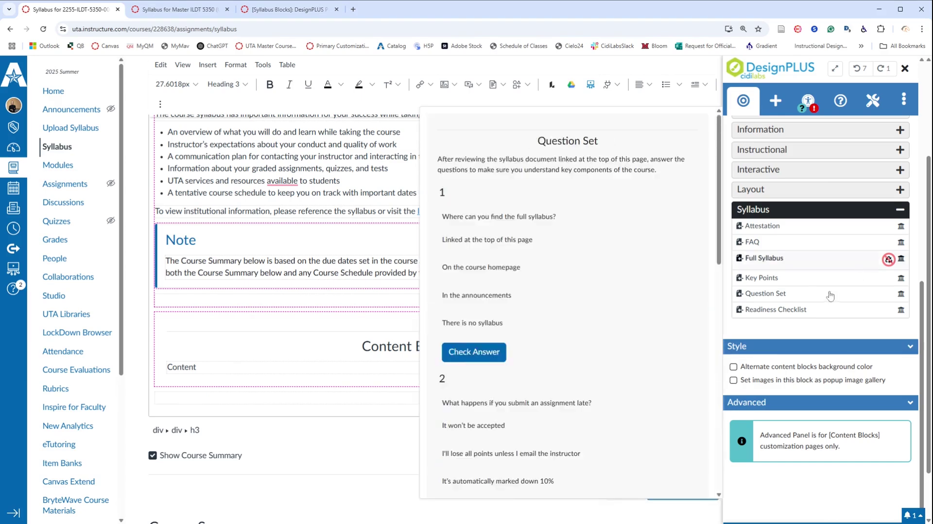
# Insert the Readiness Checklist syllabus template below the placeholder content block.
pyautogui.moveTo(777, 221)
pyautogui.moveTo(780, 242)
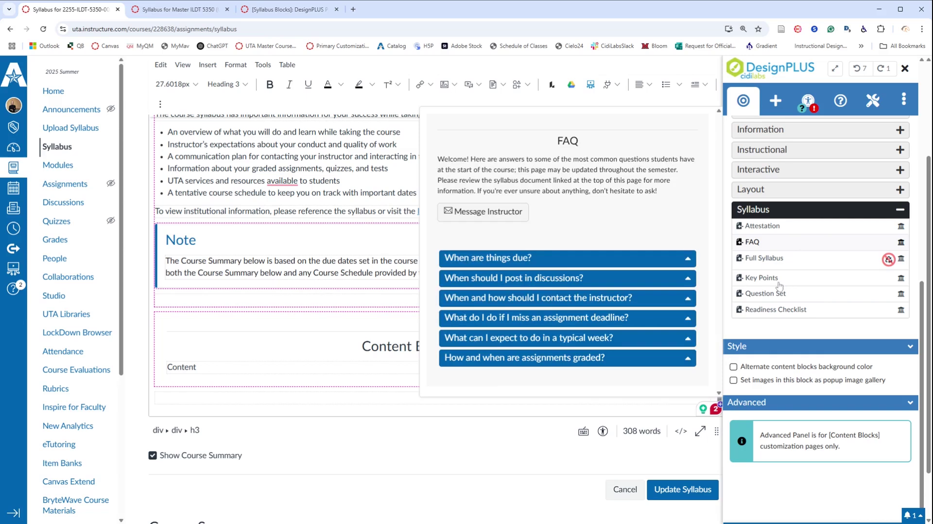
pyautogui.moveTo(765, 310)
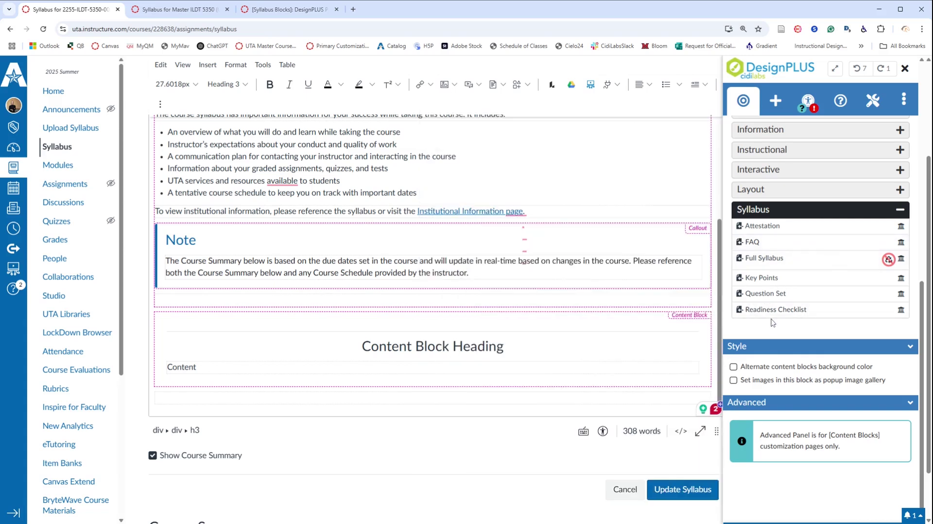
pyautogui.moveTo(773, 285)
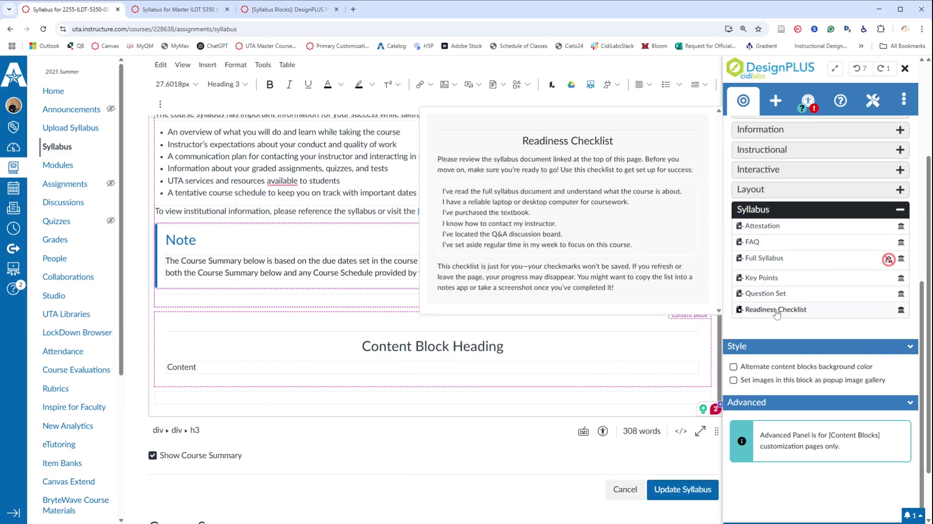
pyautogui.click(776, 310)
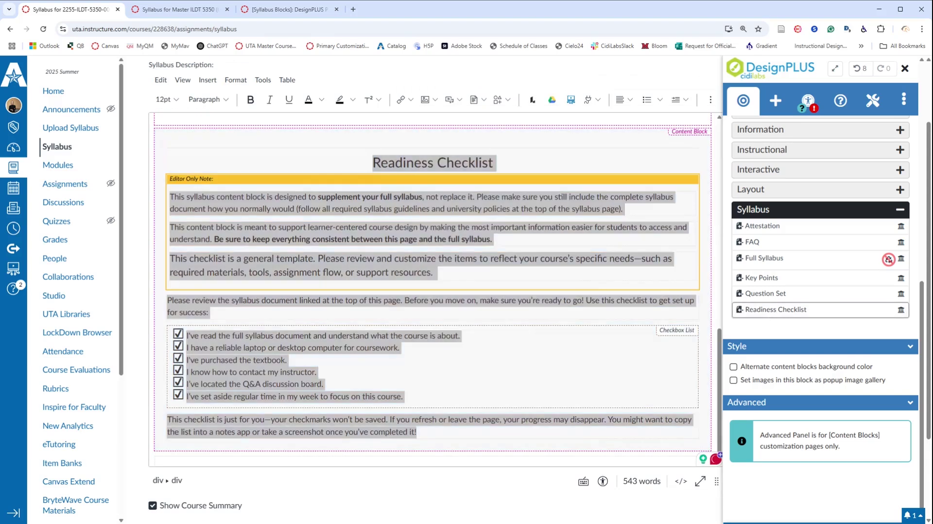
# Delete the "I've purchased the textbook." item from the readiness checklist.
pyautogui.click(399, 348)
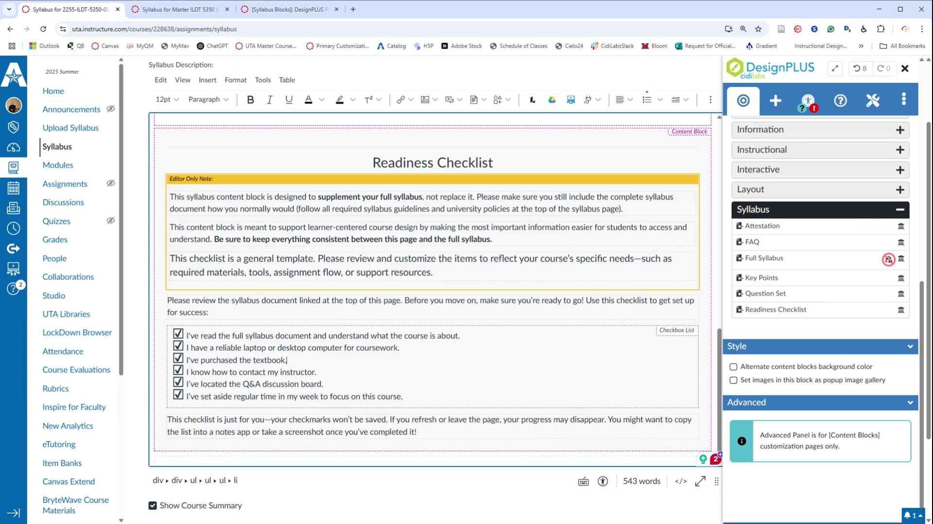
pyautogui.hotkey('shift', 'Left')
pyautogui.hotkey('shift', 'Left')
pyautogui.hotkey('shift', 'Left')
pyautogui.hotkey('shift', 'Left')
pyautogui.hotkey('shift', 'Left')
pyautogui.hotkey('shift', 'Left')
pyautogui.hotkey('shift', 'Left')
pyautogui.hotkey('shift', 'Left')
pyautogui.hotkey('shift', 'Left')
pyautogui.hotkey('shift', 'Left')
pyautogui.hotkey('shift', 'Left')
pyautogui.hotkey('shift', 'Left')
pyautogui.hotkey('shift', 'Left')
pyautogui.hotkey('shift', 'Left')
pyautogui.hotkey('shift', 'Left')
pyautogui.hotkey('shift', 'Left')
pyautogui.hotkey('shift', 'Left')
pyautogui.hotkey('shift', 'Left')
pyautogui.hotkey('shift', 'Left')
pyautogui.hotkey('shift', 'Left')
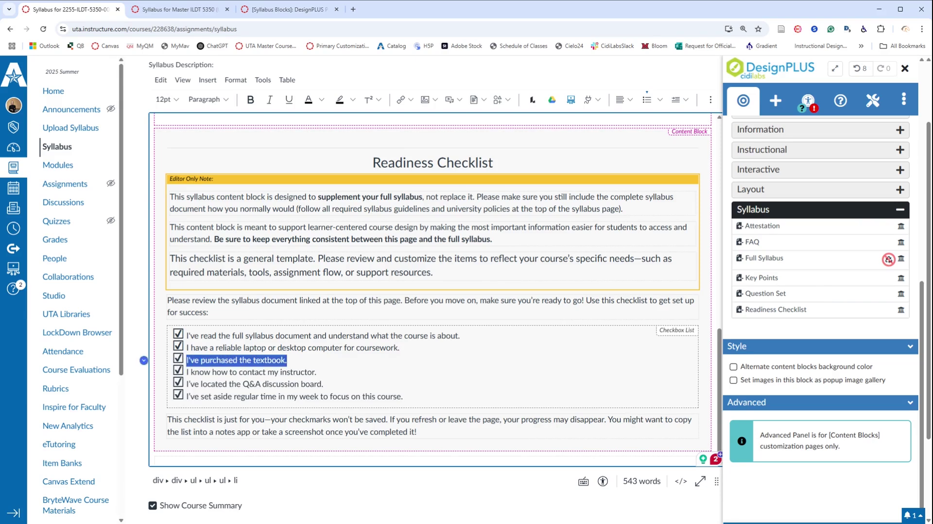
pyautogui.press('BackSpace')
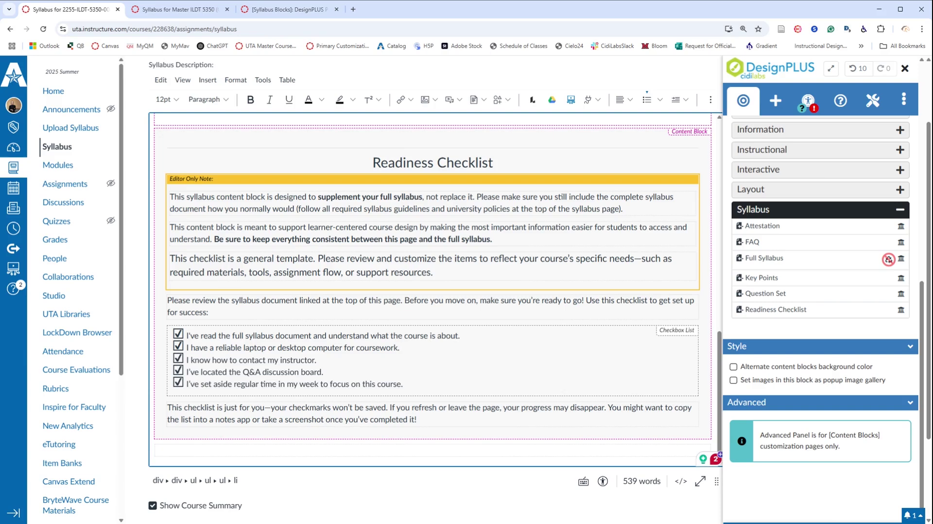
# In the checklist item about contacting the instructor, replace "my instructor" with the instructor's first name.
pyautogui.hotkey('ctrl', 'shift', 'Left')
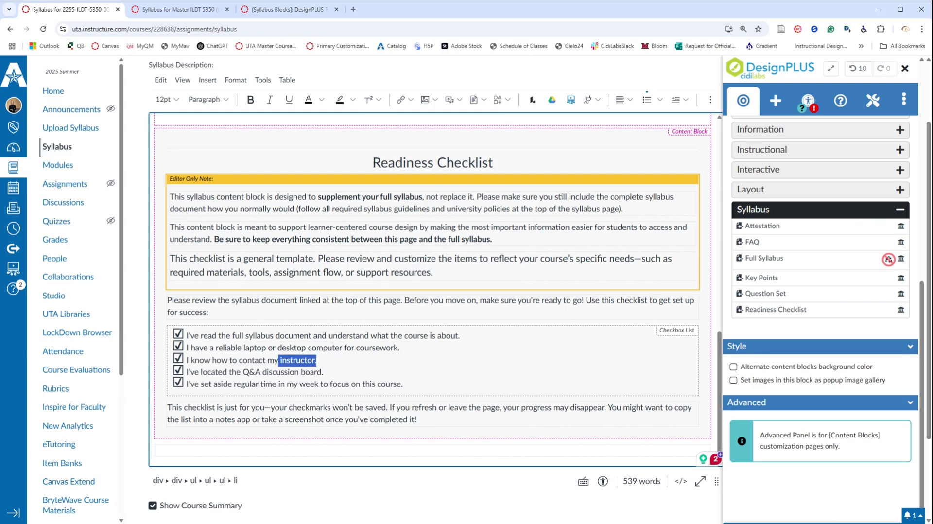
pyautogui.press('BackSpace')
pyautogui.press('BackSpace')
pyautogui.press('BackSpace')
pyautogui.press('BackSpace')
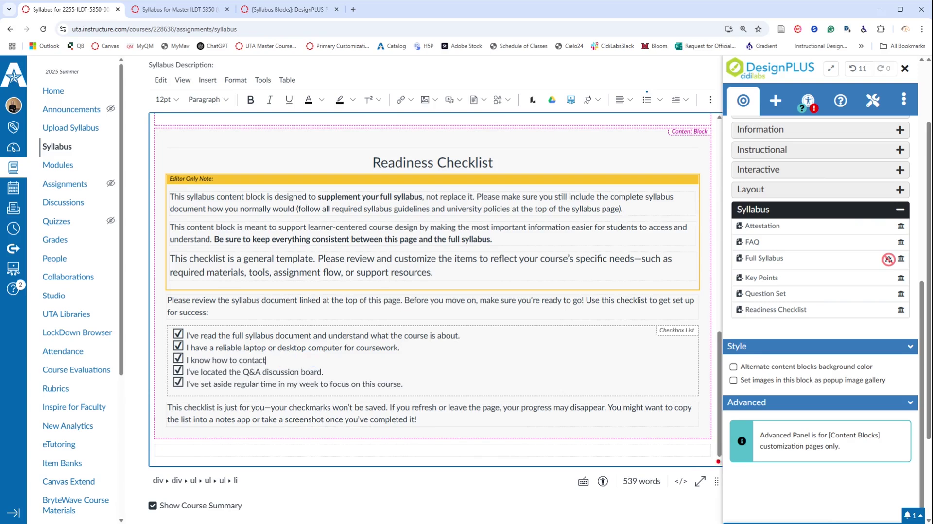
pyautogui.write('Jess.')
# Delete the "Readiness Checklist" heading from its content block.
pyautogui.click(888, 259)
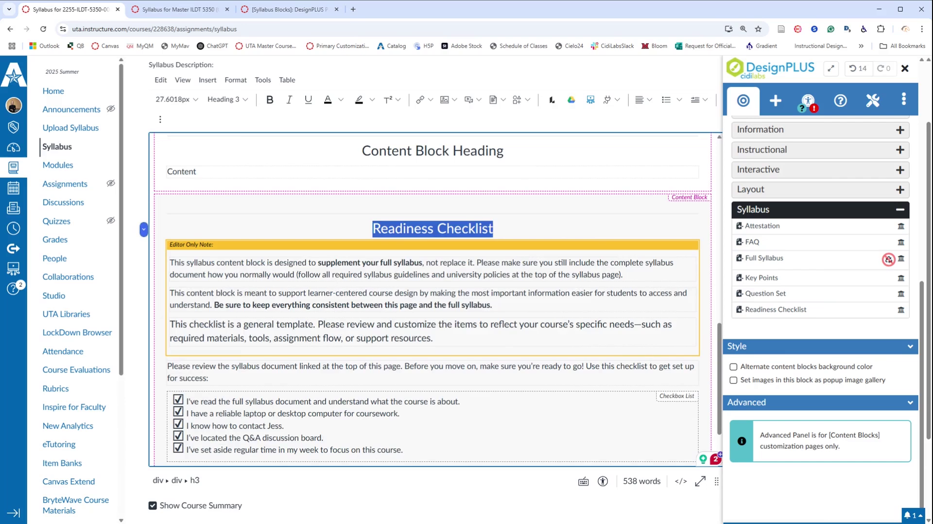
pyautogui.press('BackSpace')
pyautogui.press('BackSpace')
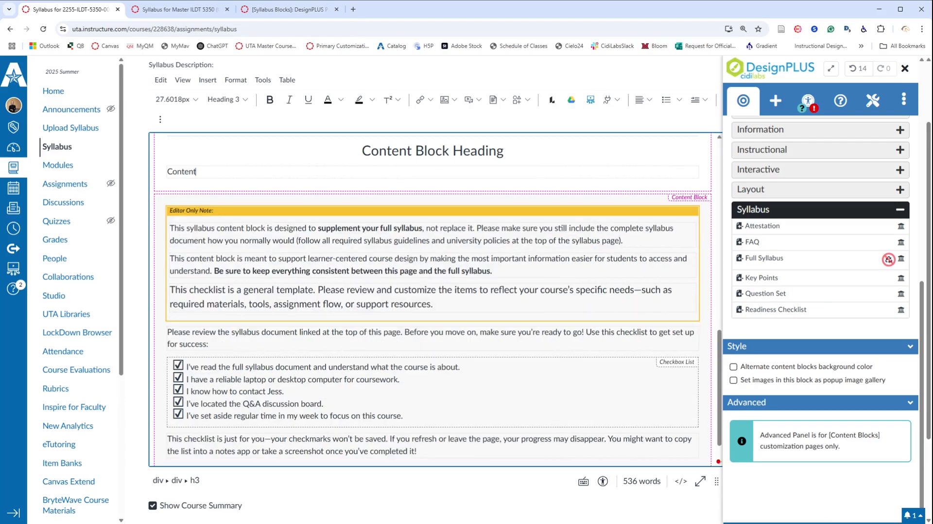
# Delete the placeholder "Content Block Heading" content block above the readiness checklist block.
pyautogui.scroll(4, 432, 292)
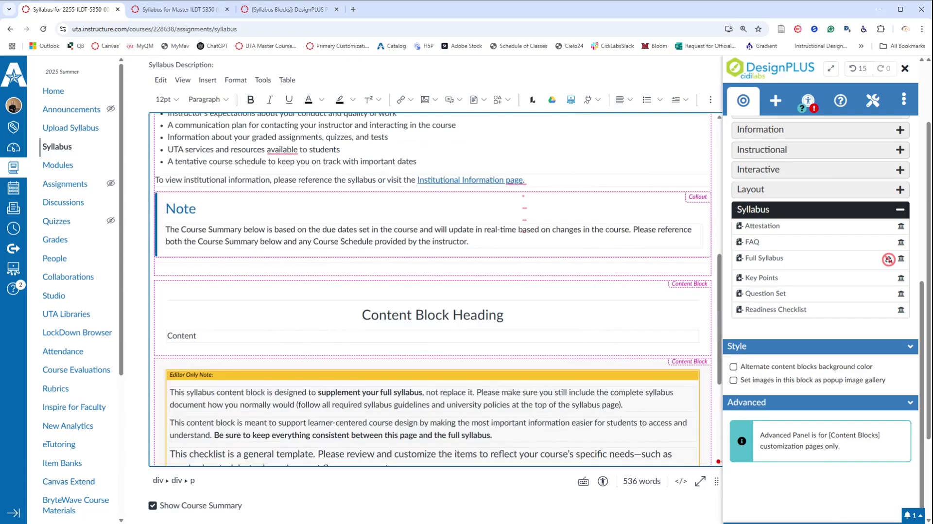
pyautogui.click(362, 315)
pyautogui.click(888, 259)
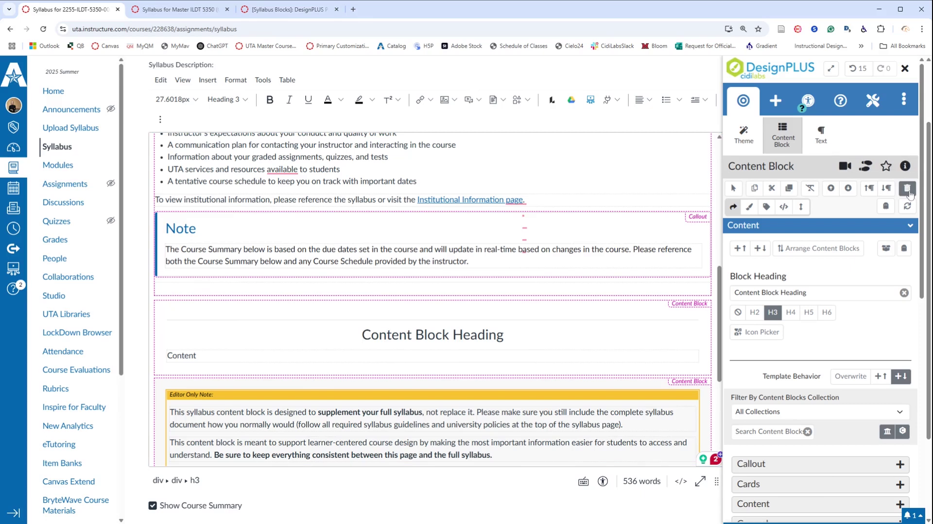
pyautogui.click(907, 188)
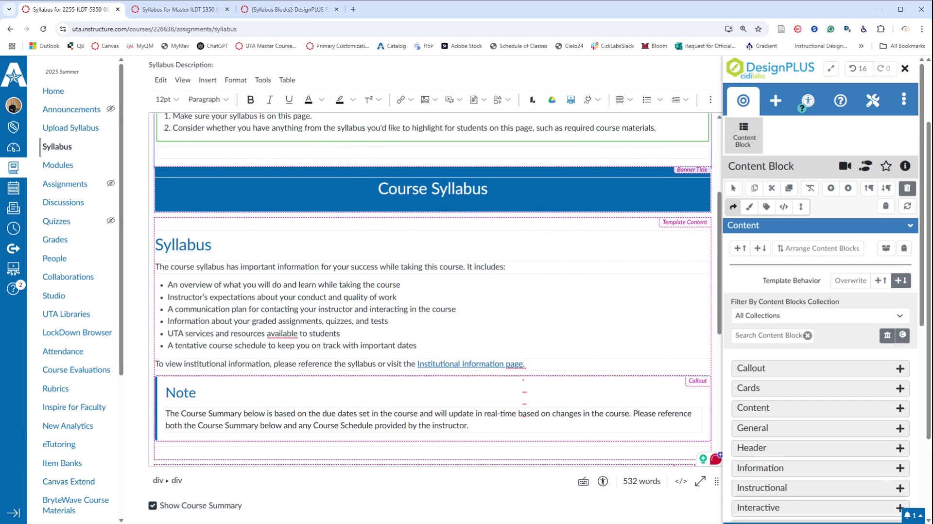
# Delete the blank line above the "Syllabus" heading and the template's introductory text, bullet list and Note callout below it.
pyautogui.click(167, 224)
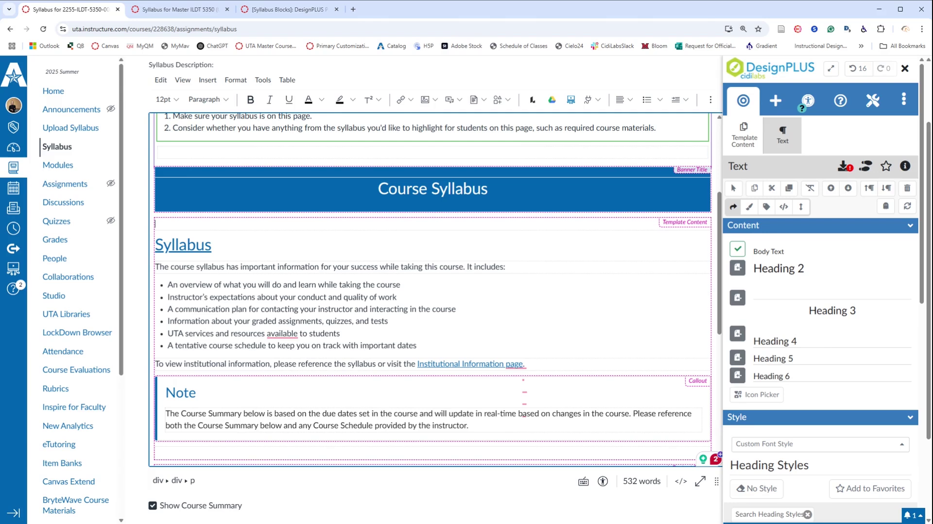
pyautogui.press('Delete')
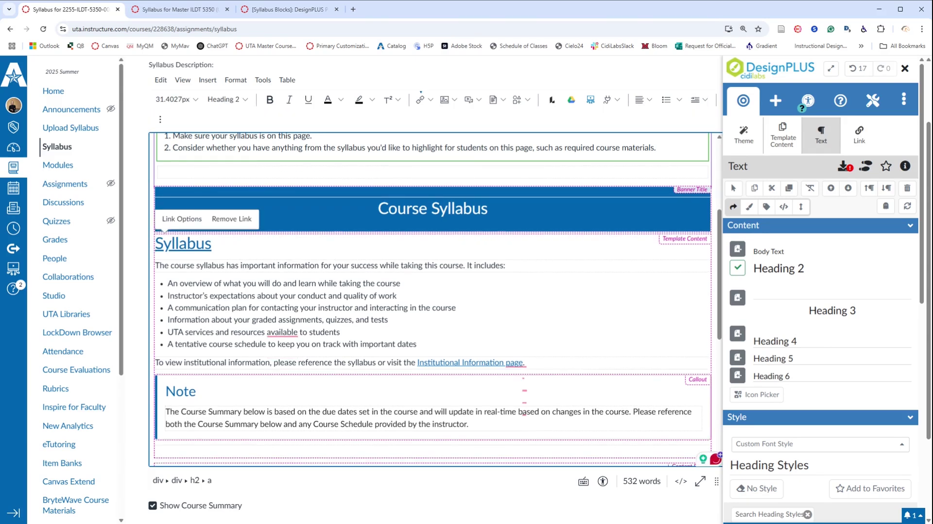
pyautogui.moveTo(171, 283); pyautogui.dragTo(468, 404)
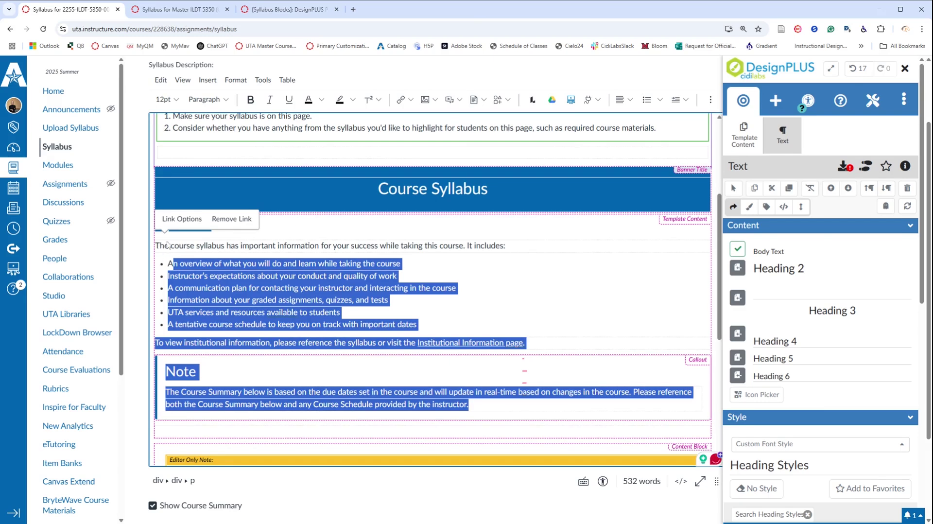
pyautogui.moveTo(168, 244)
pyautogui.mouseDown()
pyautogui.moveTo(181, 250)
pyautogui.moveTo(157, 250)
pyautogui.mouseUp()
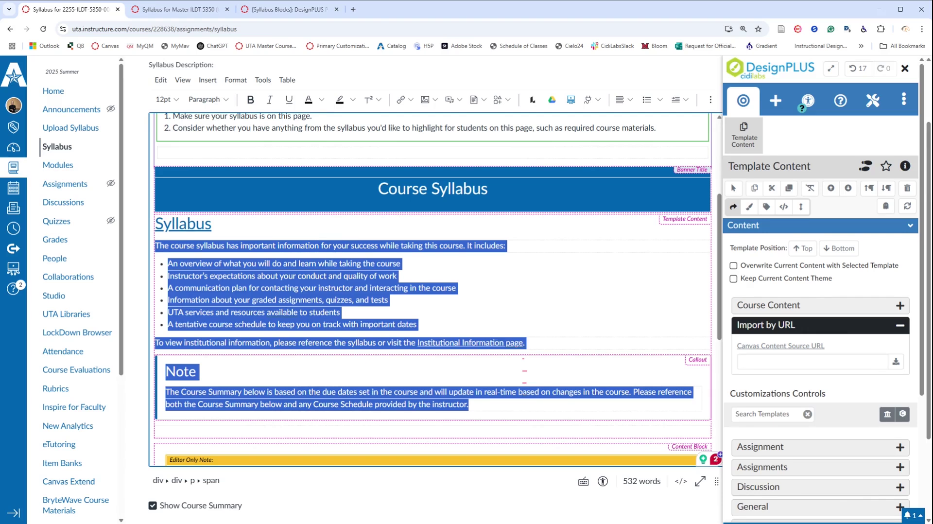
pyautogui.press('Delete')
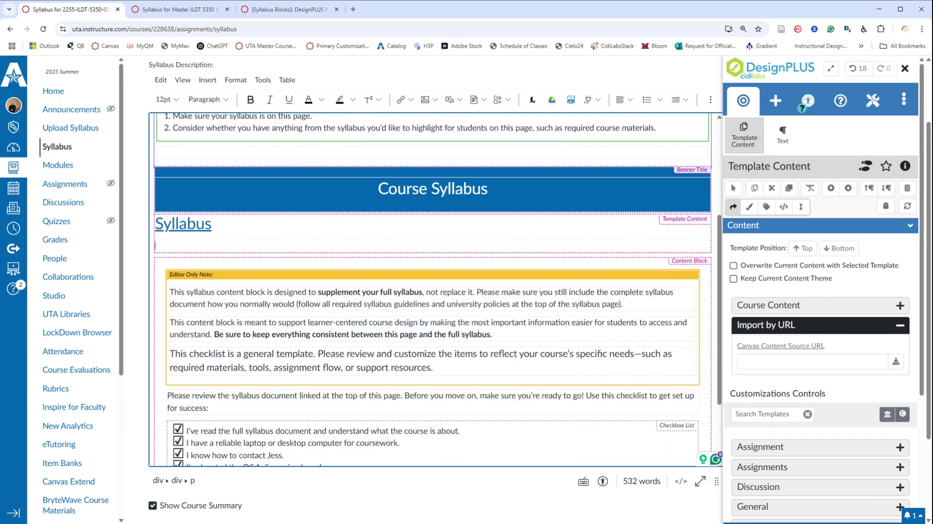
pyautogui.press('BackSpace')
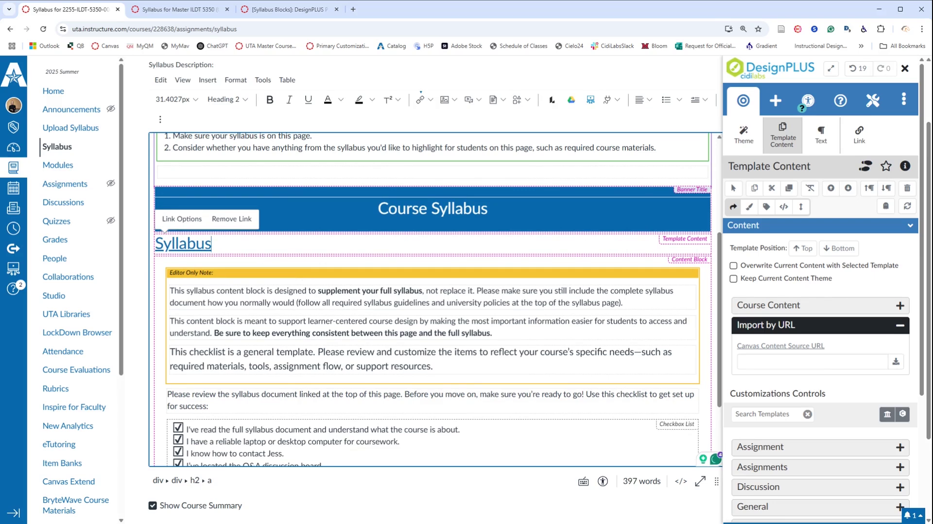
# Check the remaining content through the readiness checklist and save the updated syllabus.
pyautogui.scroll(-3, 433, 299)
pyautogui.scroll(3, 432, 299)
pyautogui.scroll(-2, 433, 299)
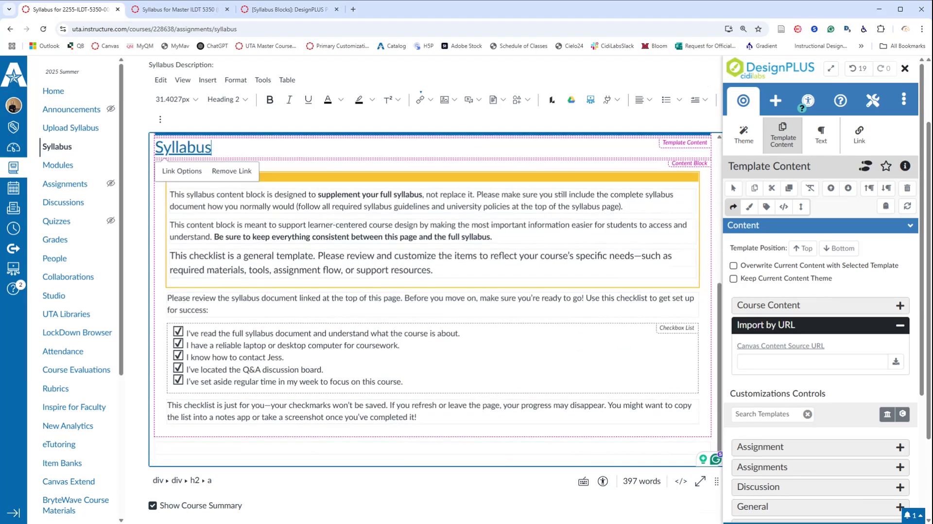
pyautogui.scroll(-3, 685, 435)
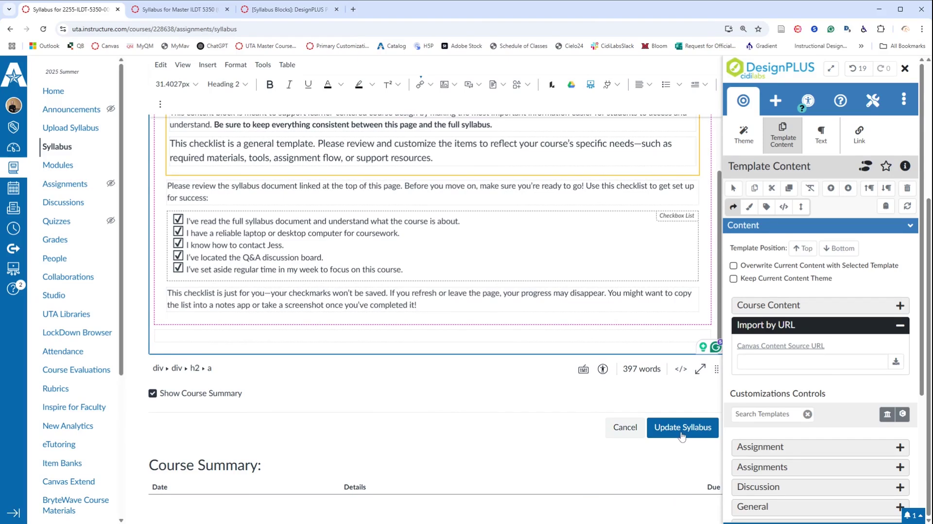
pyautogui.click(674, 427)
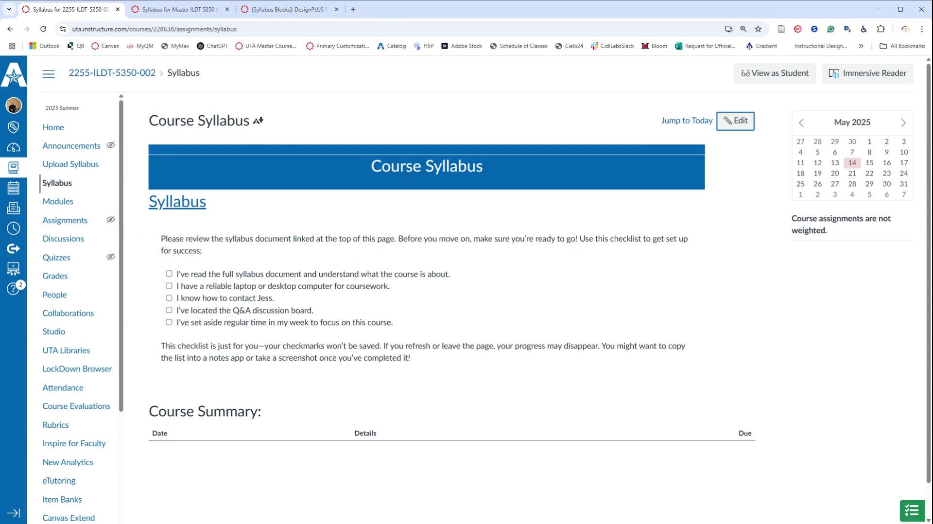
# Test the saved page's checklist by toggling the laptop and instructor-contact items.
pyautogui.click(168, 286)
pyautogui.click(169, 297)
pyautogui.moveTo(357, 243); pyautogui.dragTo(399, 266)
pyautogui.click(479, 291)
# Reopen the syllabus for editing and set the Course Syllabus banner's Prefix 1 to "ILDT 5350".
pyautogui.click(738, 120)
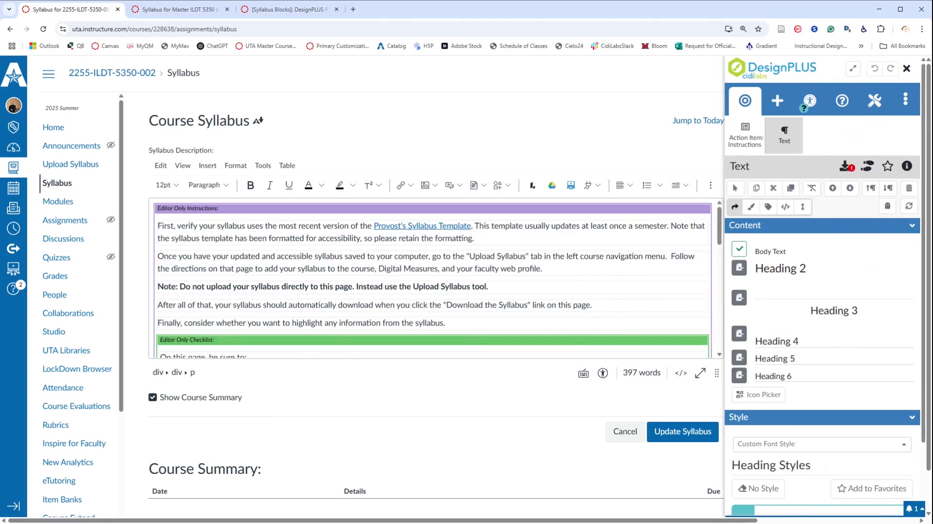
pyautogui.scroll(-1, 432, 276)
pyautogui.click(481, 264)
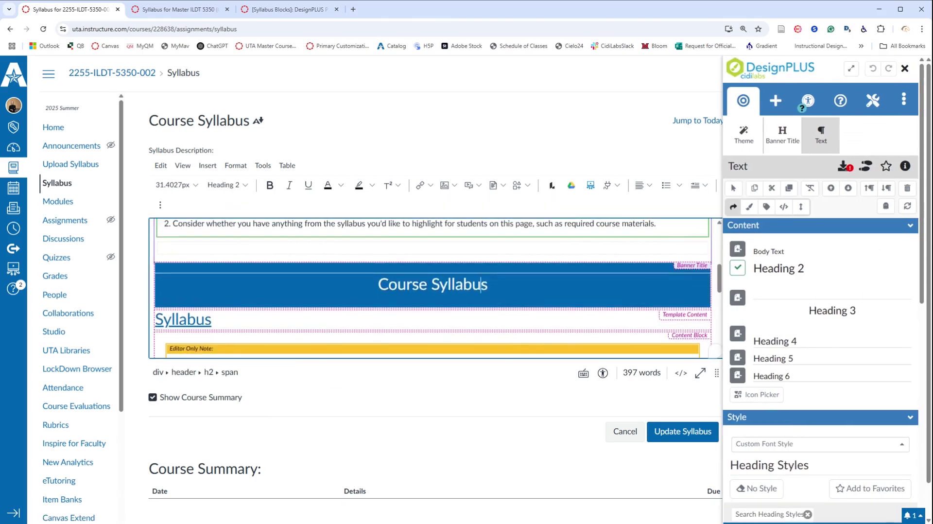
pyautogui.click(784, 138)
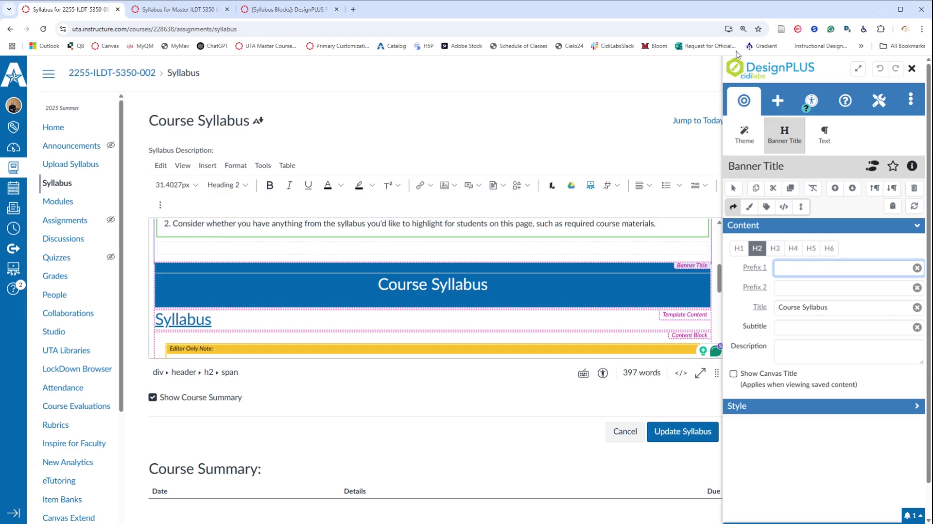
pyautogui.write('ILDT ')
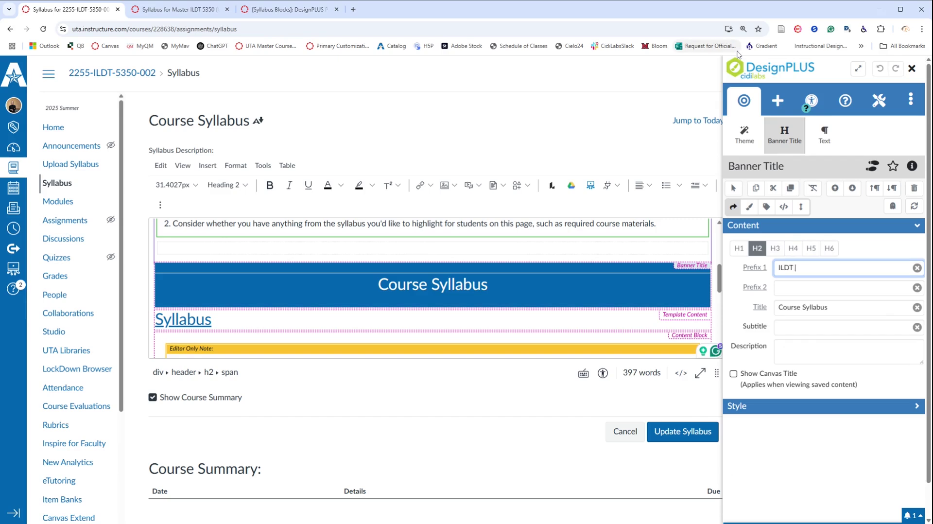
pyautogui.write('5350')
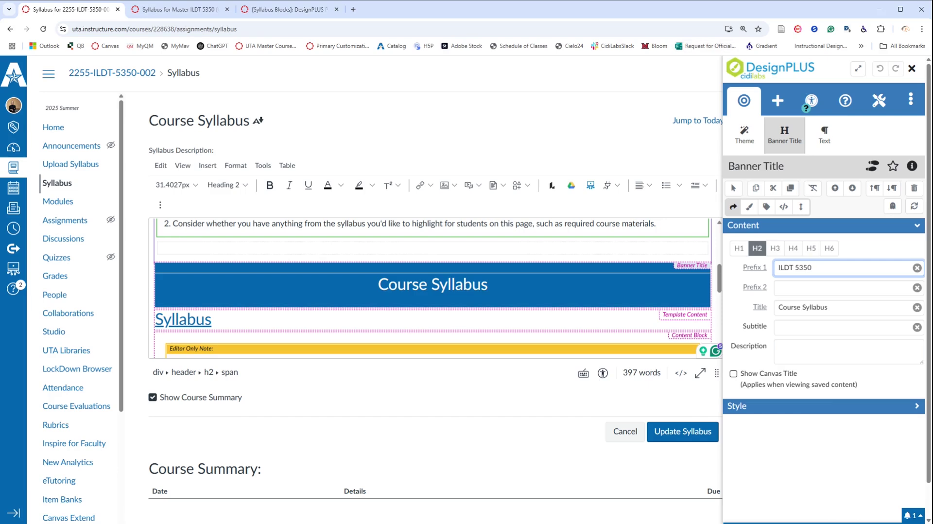
pyautogui.press('Return')
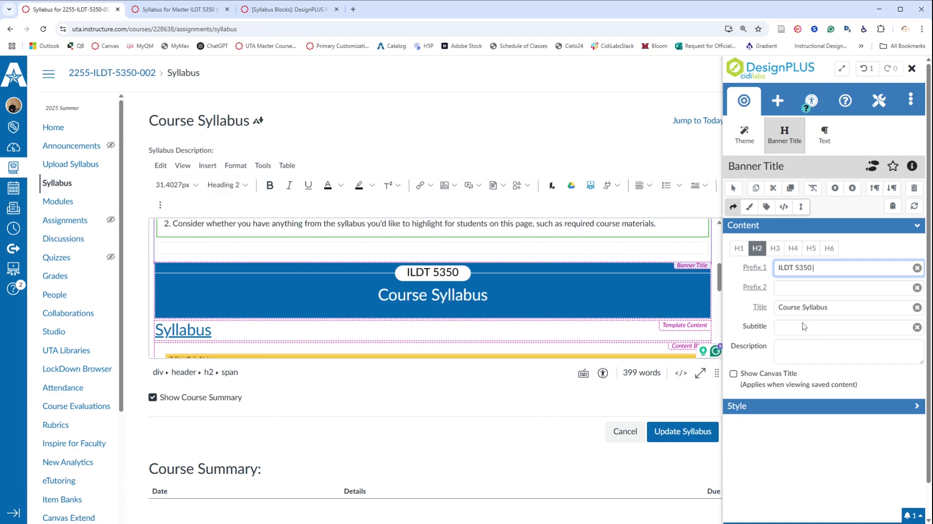
# Replace the banner title with "Multimedia Design Tools".
pyautogui.click(836, 307)
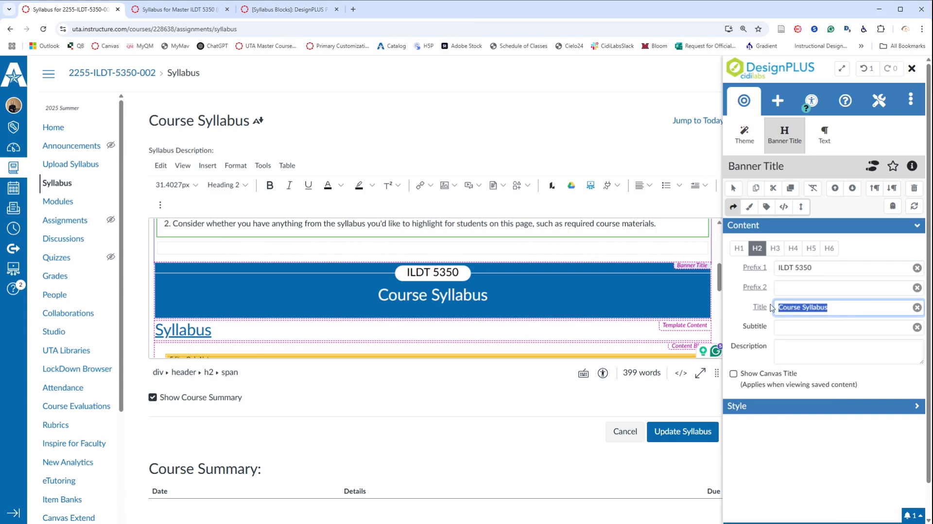
pyautogui.write('Multi')
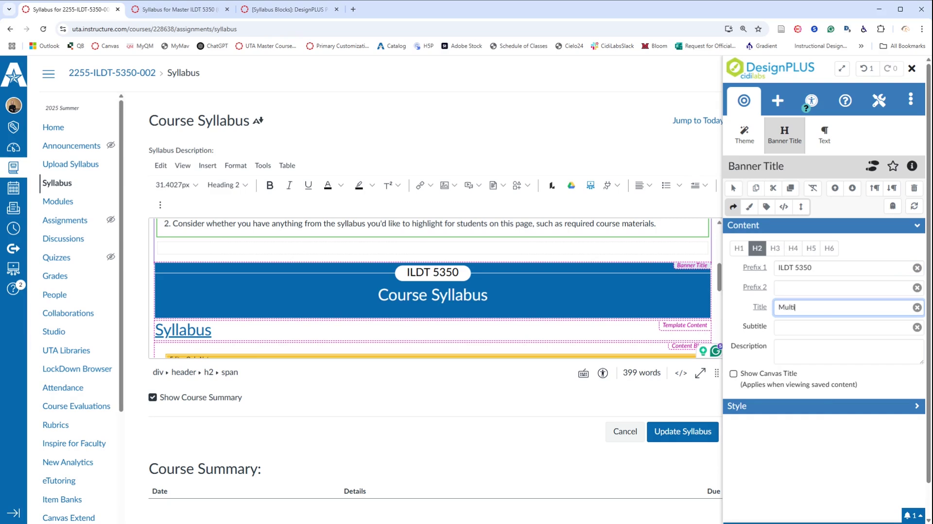
pyautogui.write('media Design Tools')
pyautogui.press('Return')
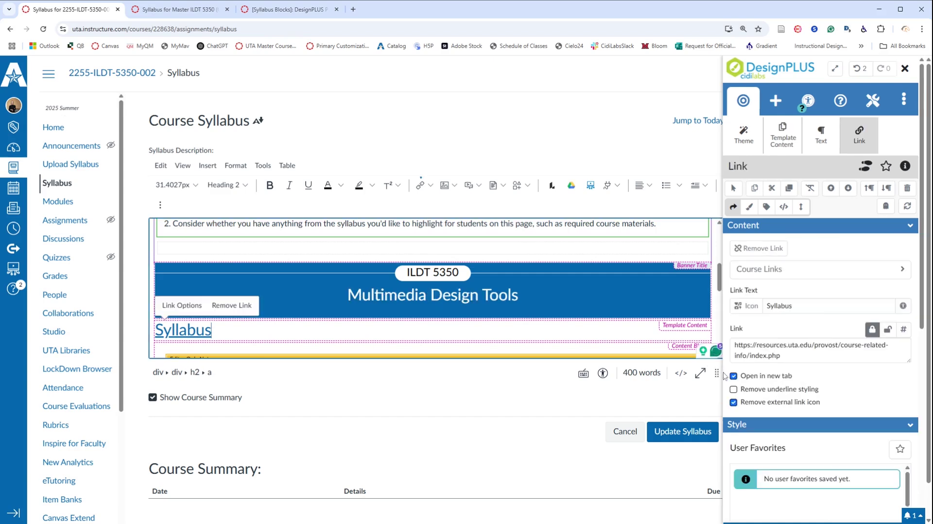
# Enlarge the editing area to check the revised content and save the syllabus.
pyautogui.moveTo(716, 372); pyautogui.dragTo(703, 478)
pyautogui.scroll(-2, 432, 341)
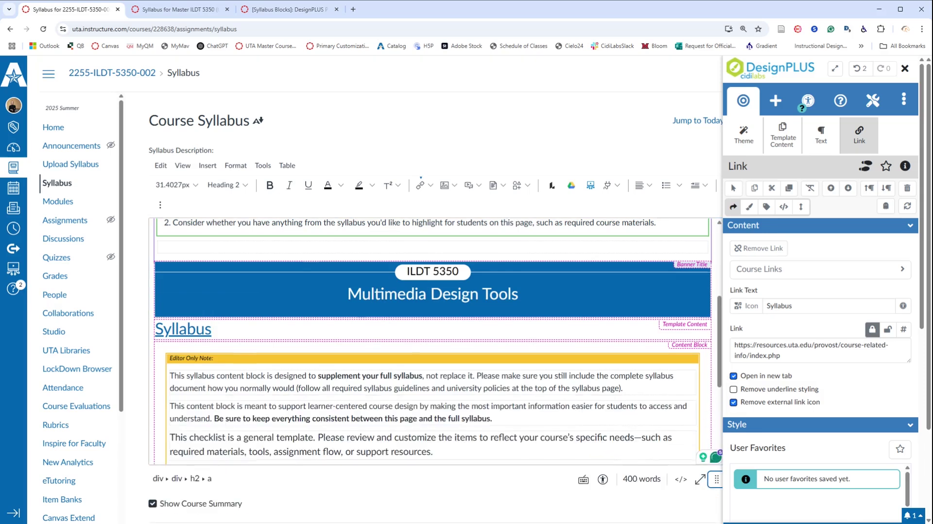
pyautogui.scroll(1, 433, 340)
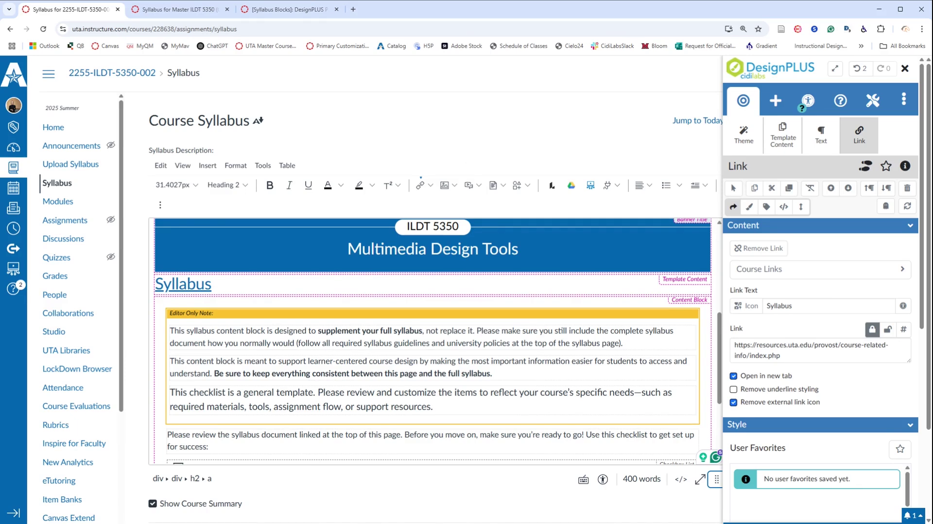
pyautogui.scroll(-3, 433, 340)
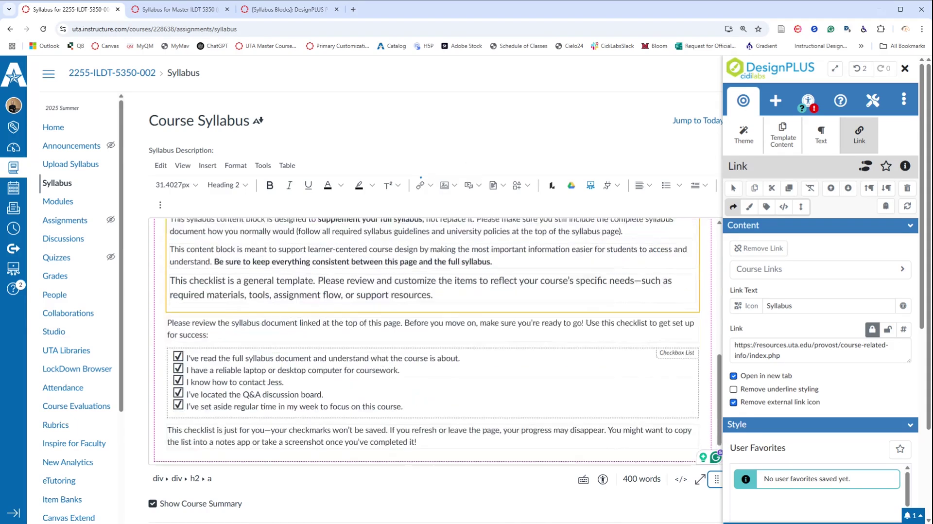
pyautogui.scroll(-3, 432, 316)
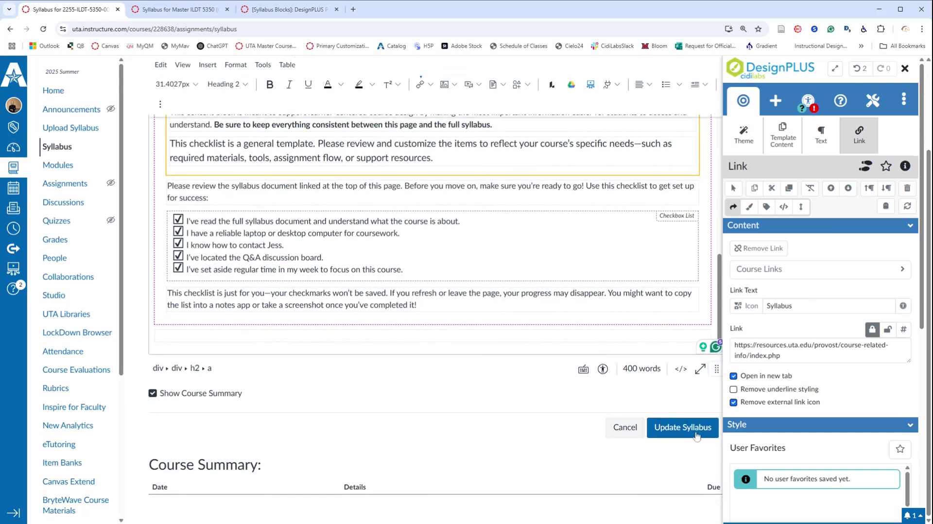